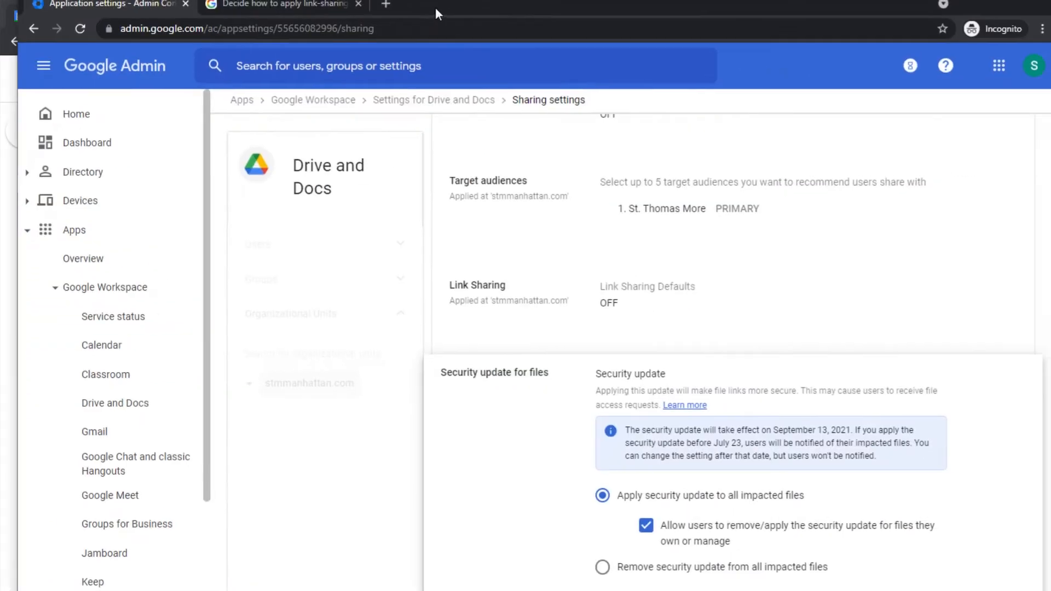
# Shrink the Google Admin window and position it over the Google Calendar window.
pyautogui.moveTo(124, 0); pyautogui.dragTo(264, 183)
pyautogui.moveTo(817, 194); pyautogui.dragTo(694, 58)
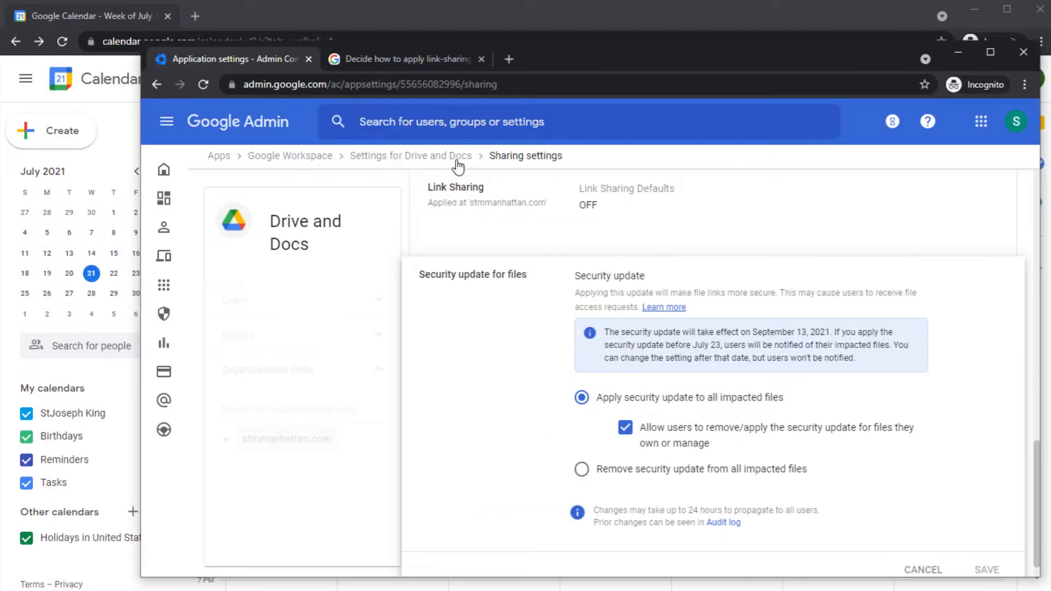
# Go to Google Workspace > Calendar > Sharing settings in Admin, then bring the Calendar week view forward.
pyautogui.click(290, 155)
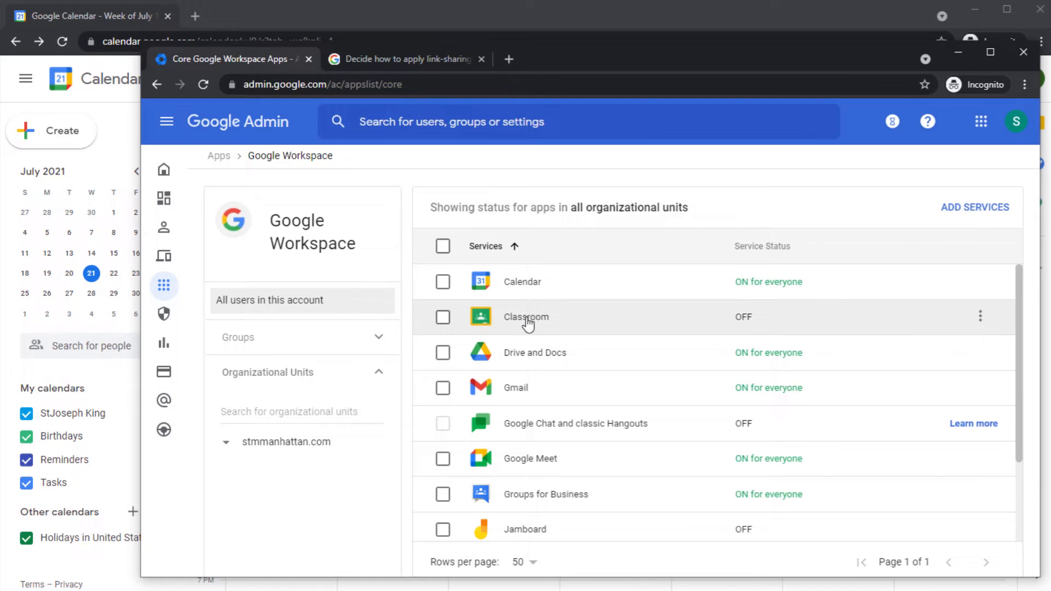
pyautogui.click(527, 280)
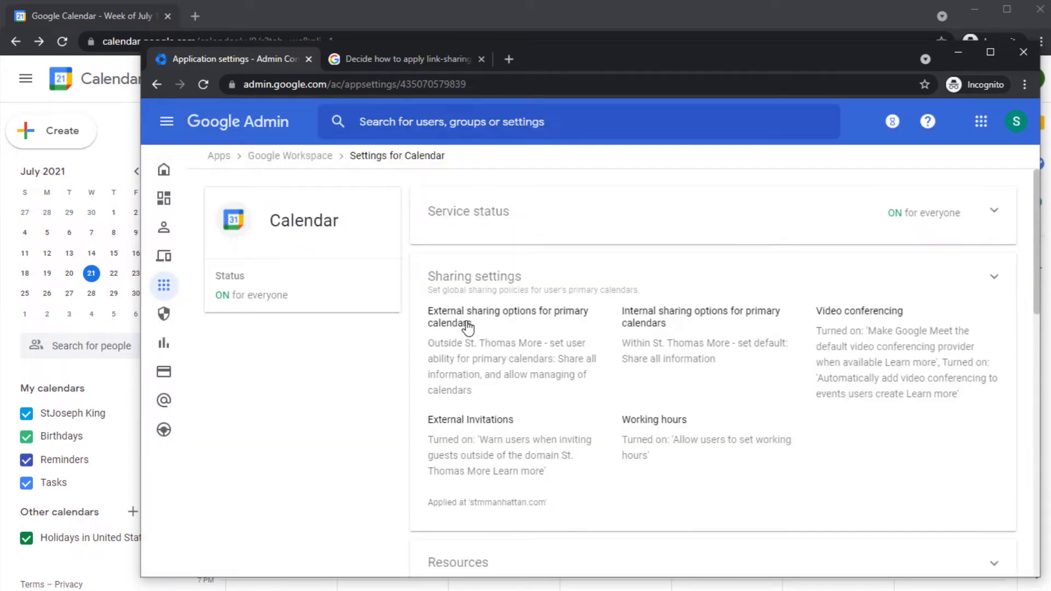
pyautogui.moveTo(481, 332); pyautogui.dragTo(426, 317)
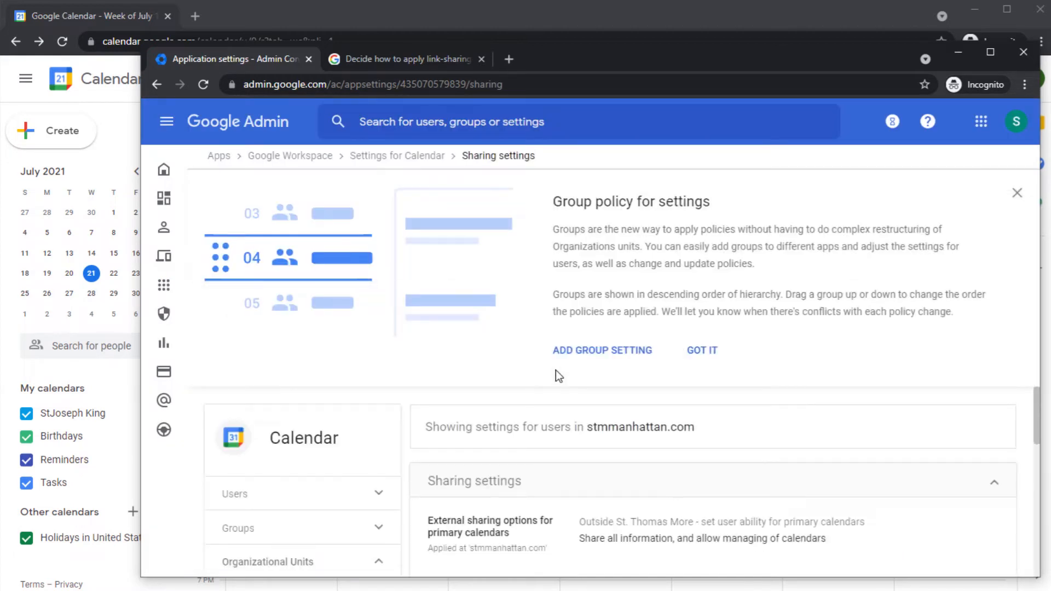
pyautogui.click(75, 460)
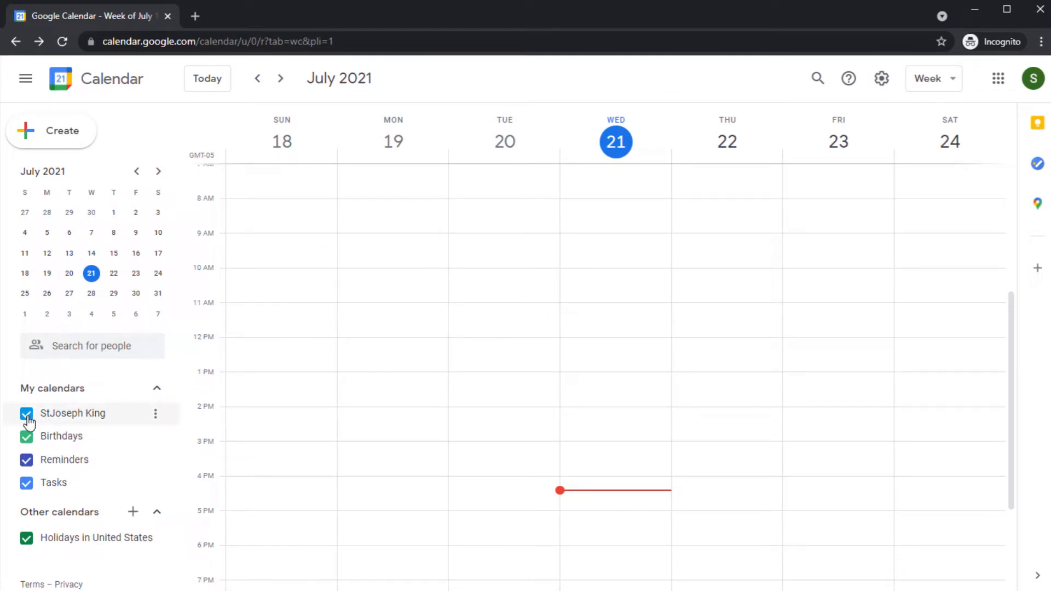
# Open the main calendar's Settings and sharing page, scroll toward its embed code, and move the window aside.
pyautogui.click(155, 414)
pyautogui.click(211, 462)
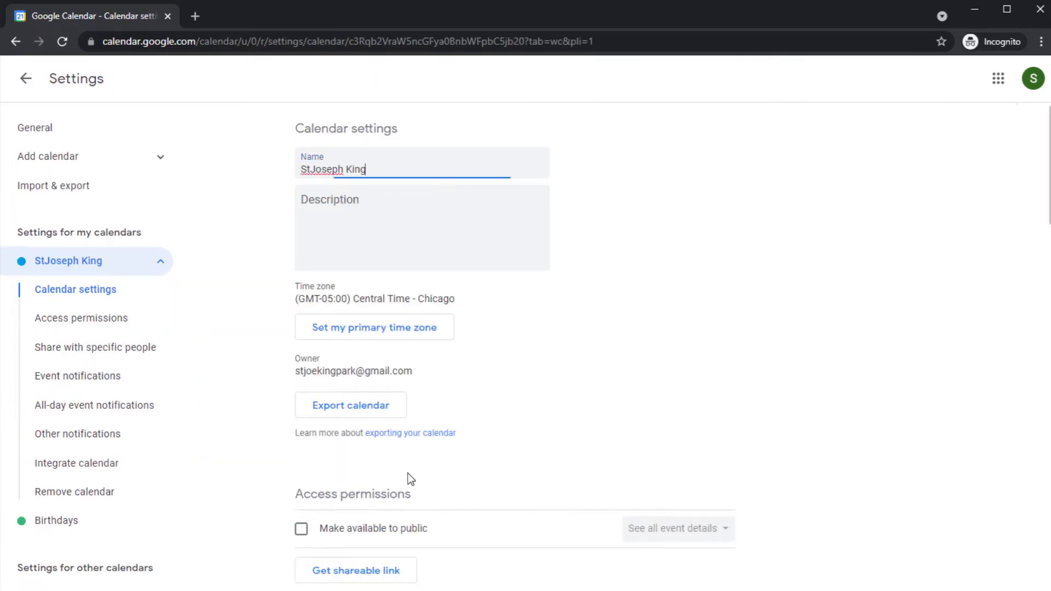
pyautogui.scroll(-15, 409, 480)
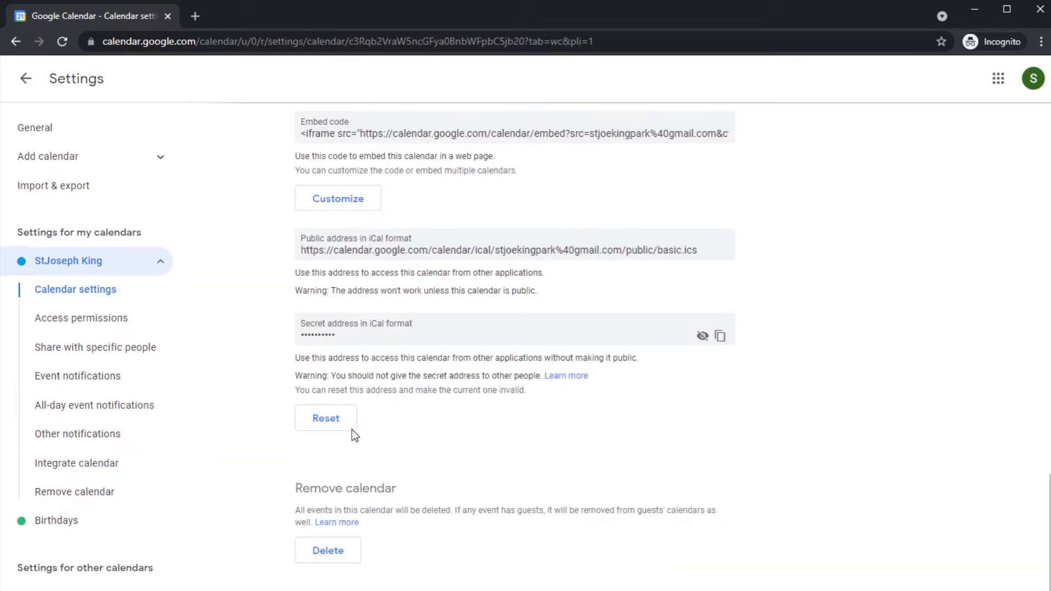
pyautogui.moveTo(320, 511); pyautogui.dragTo(730, 507)
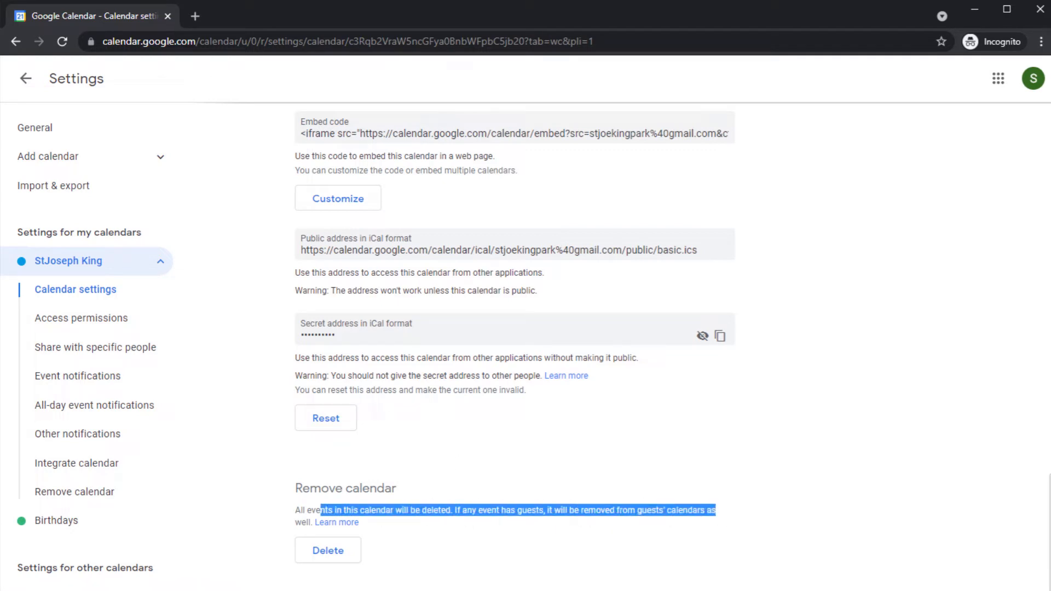
pyautogui.moveTo(619, 7); pyautogui.dragTo(578, 1)
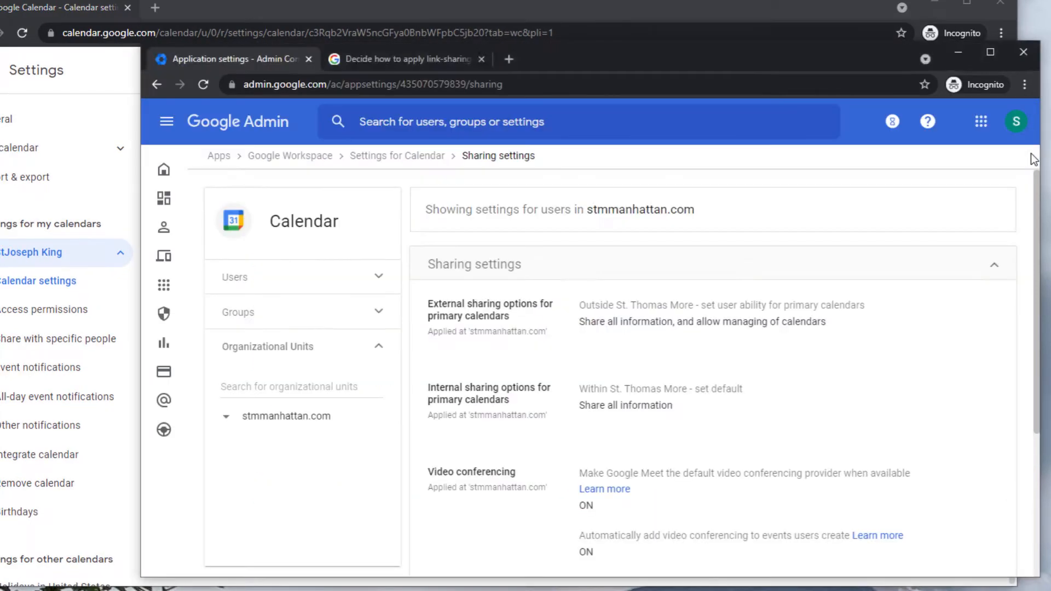
# Try each external sharing option for primary calendars, restore 'manage calendars', then return to Calendar settings.
pyautogui.click(1035, 160)
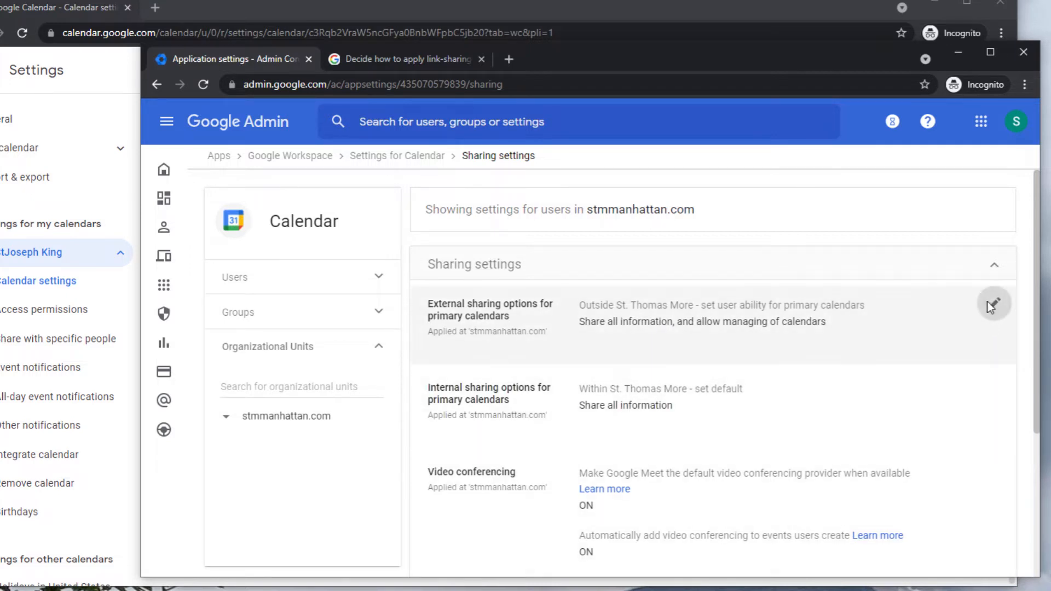
pyautogui.click(990, 306)
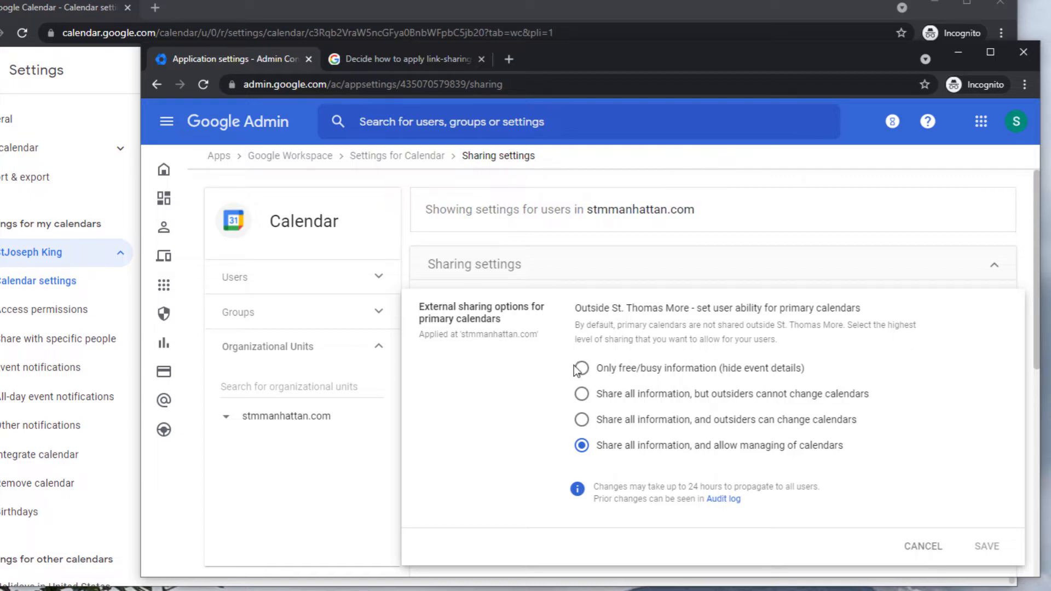
pyautogui.moveTo(646, 368); pyautogui.dragTo(789, 368)
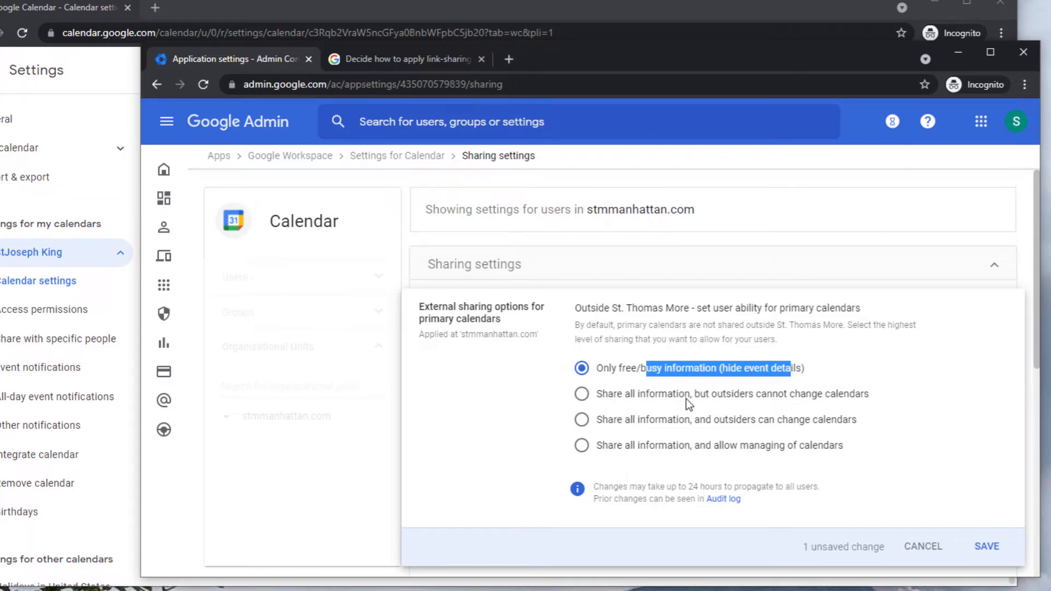
pyautogui.click(582, 394)
pyautogui.click(581, 420)
pyautogui.click(582, 445)
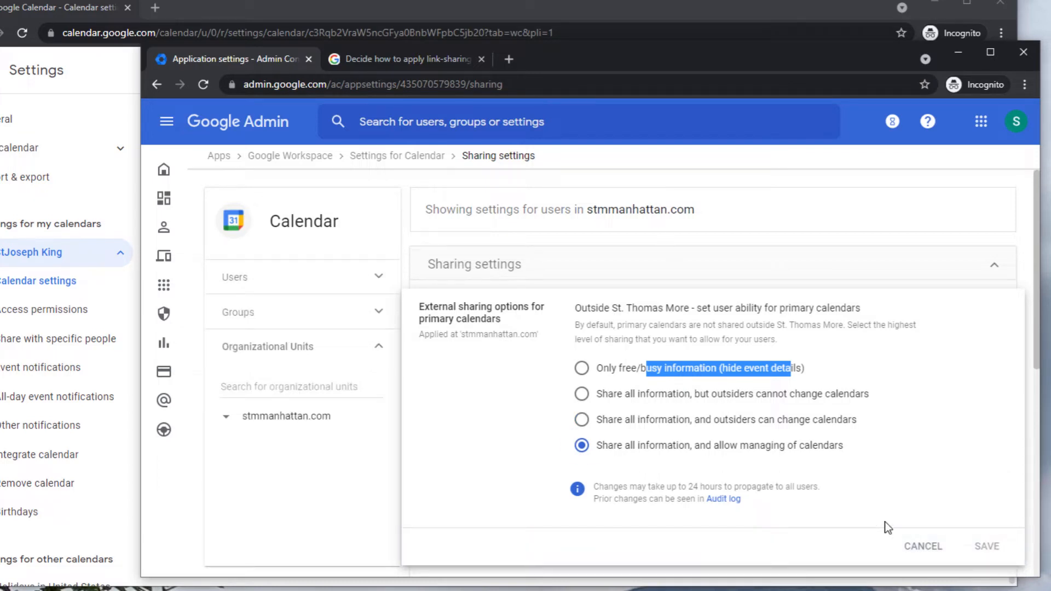
pyautogui.click(706, 10)
pyautogui.scroll(15, 714, 398)
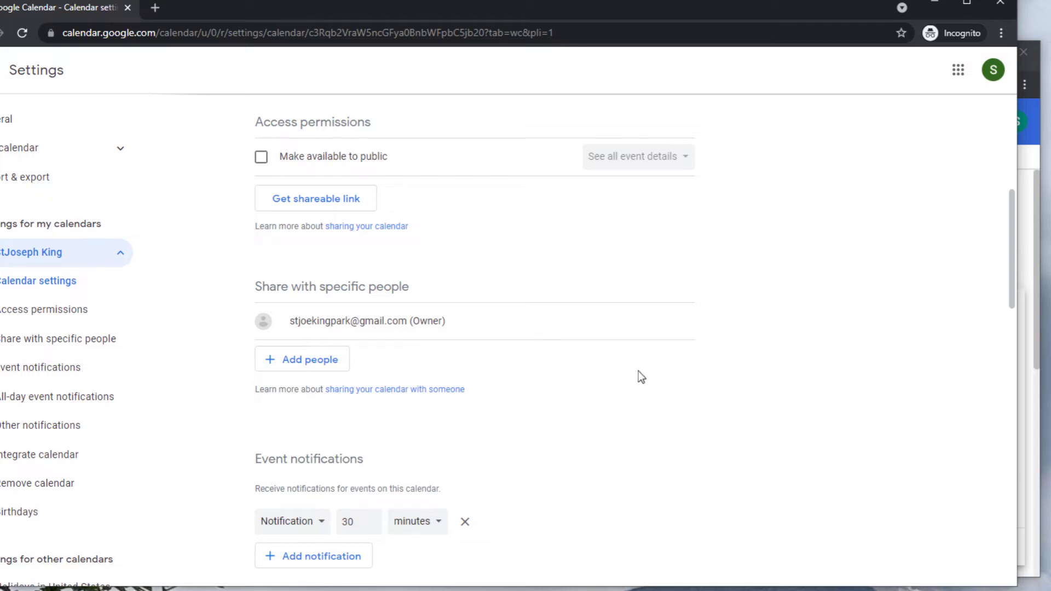
# Scroll to Integrate calendar and select the Calendar ID in both open calendar settings windows.
pyautogui.scroll(-14, 601, 414)
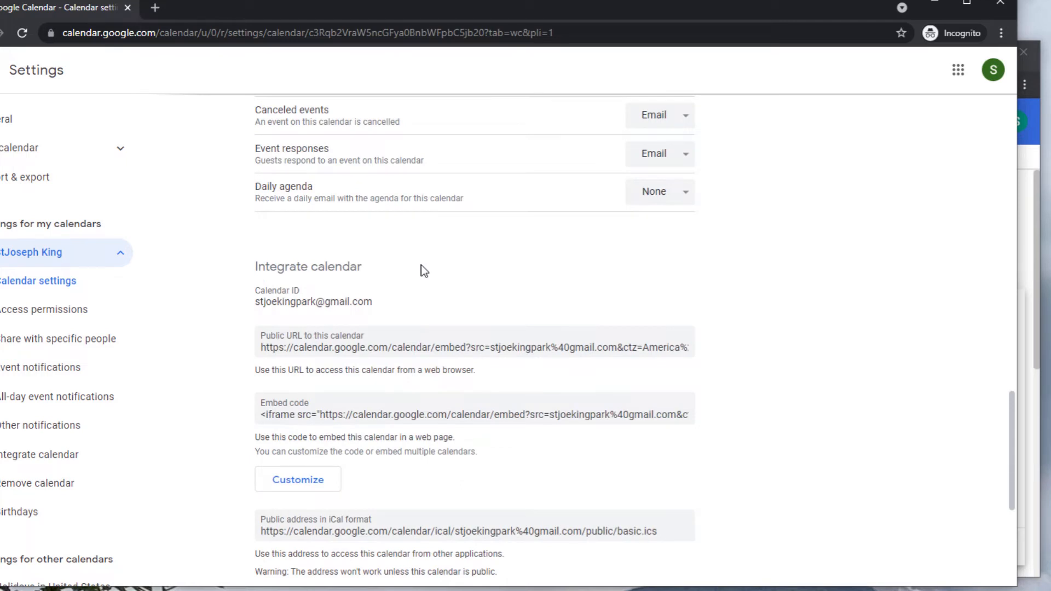
pyautogui.moveTo(379, 303); pyautogui.dragTo(257, 301)
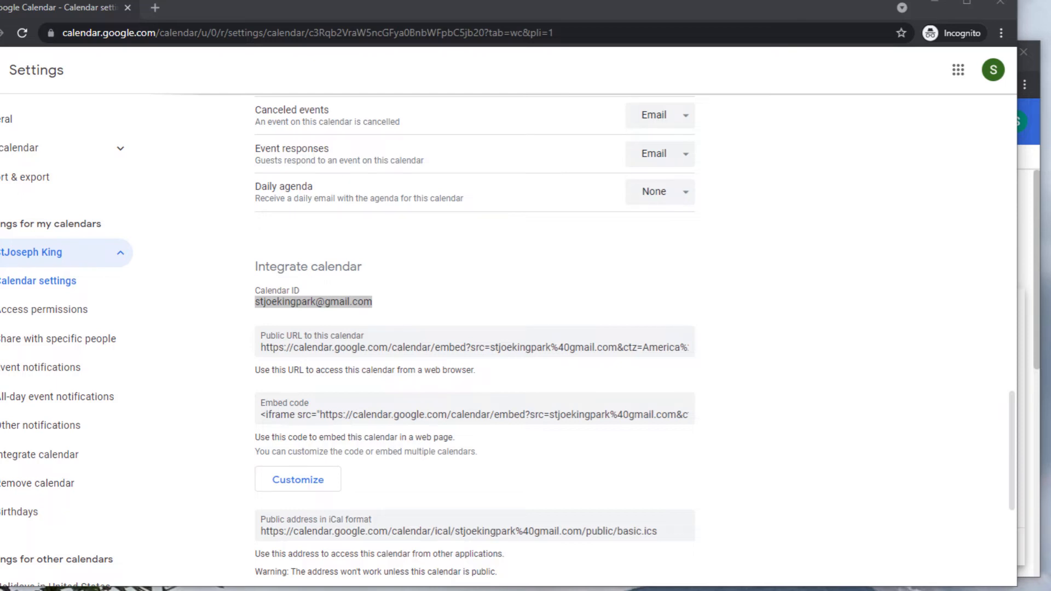
pyautogui.hotkey('alt', 'Tab')
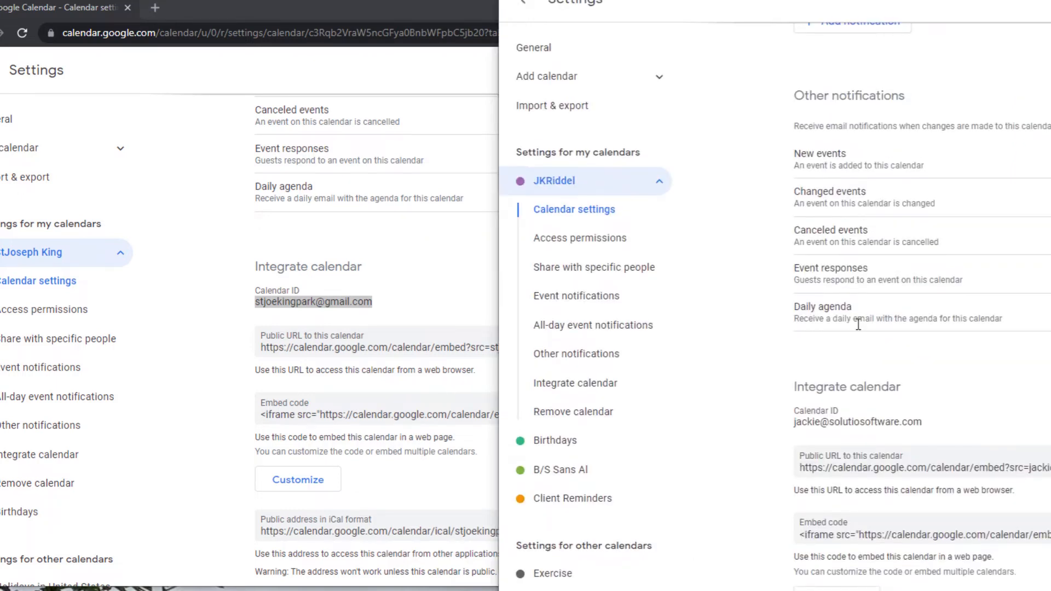
pyautogui.moveTo(799, 411); pyautogui.dragTo(912, 420)
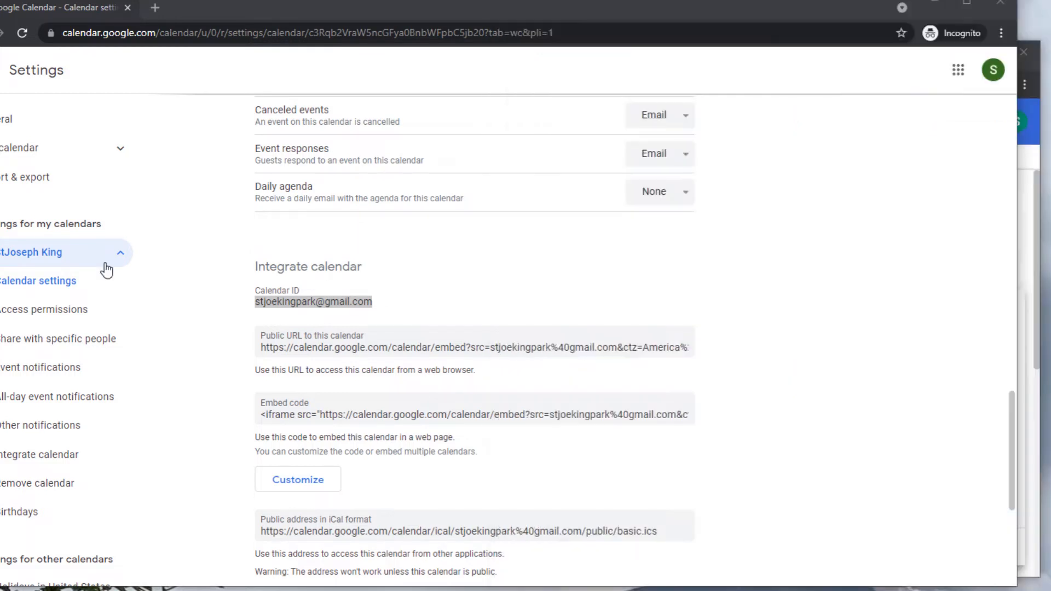
pyautogui.click(631, 14)
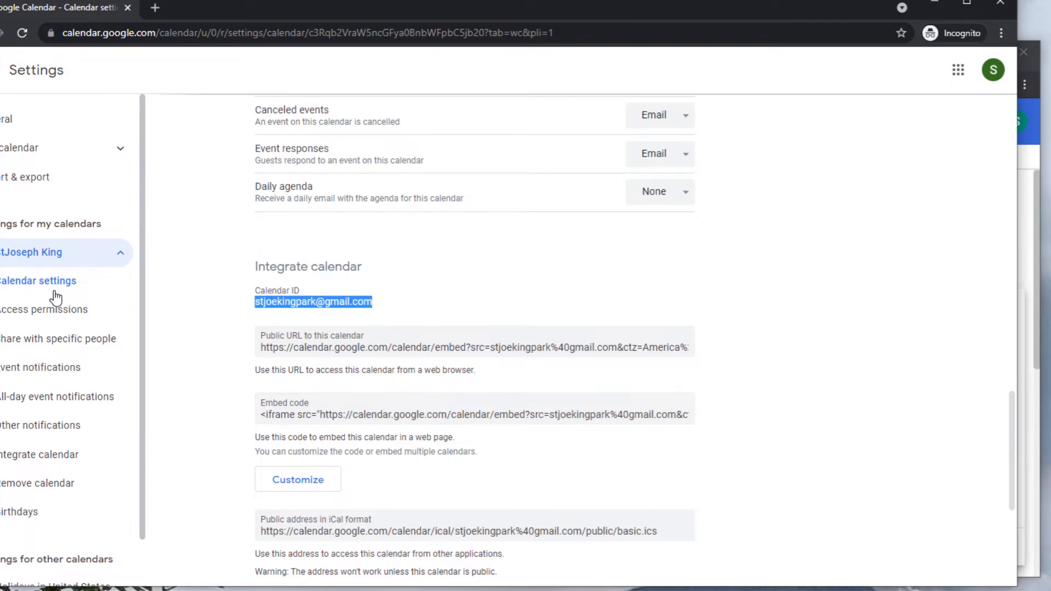
# Expand Add calendar, reselect the Calendar ID, and pick sharing all information without outsider edits in Admin.
pyautogui.click(116, 152)
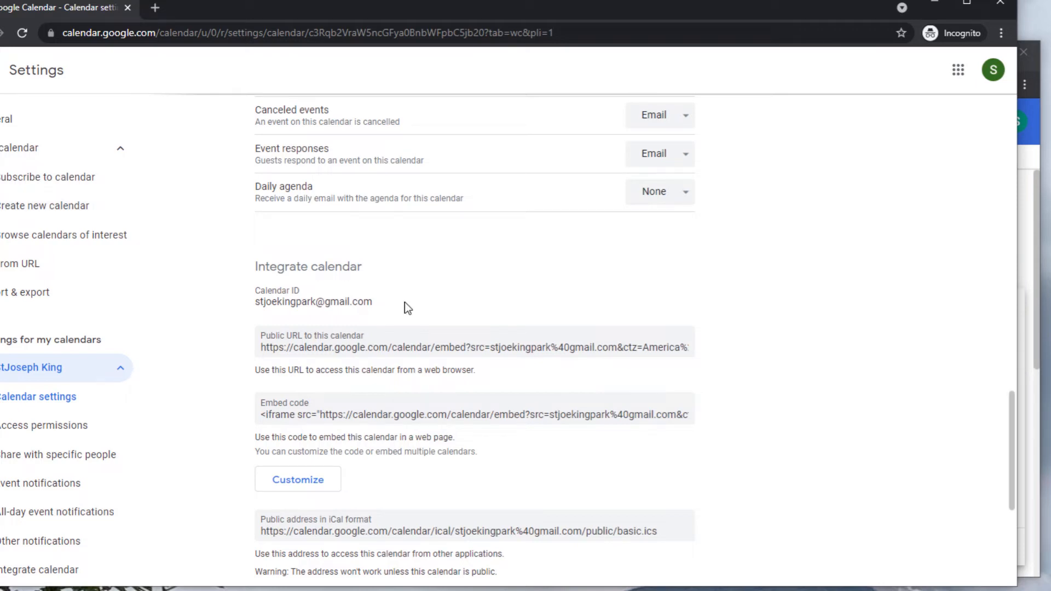
pyautogui.moveTo(405, 302); pyautogui.dragTo(256, 305)
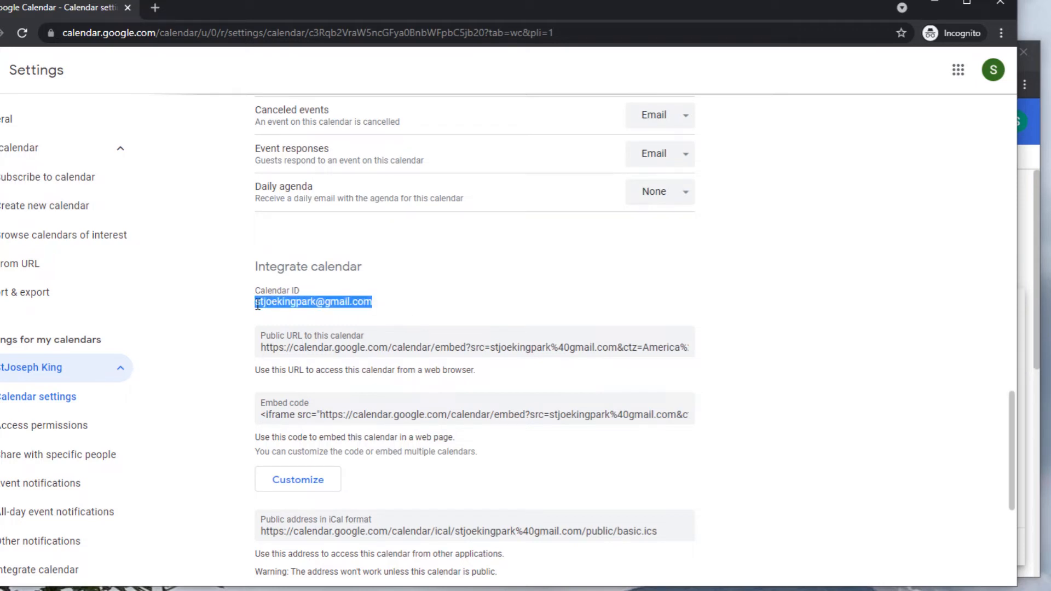
pyautogui.click(288, 305)
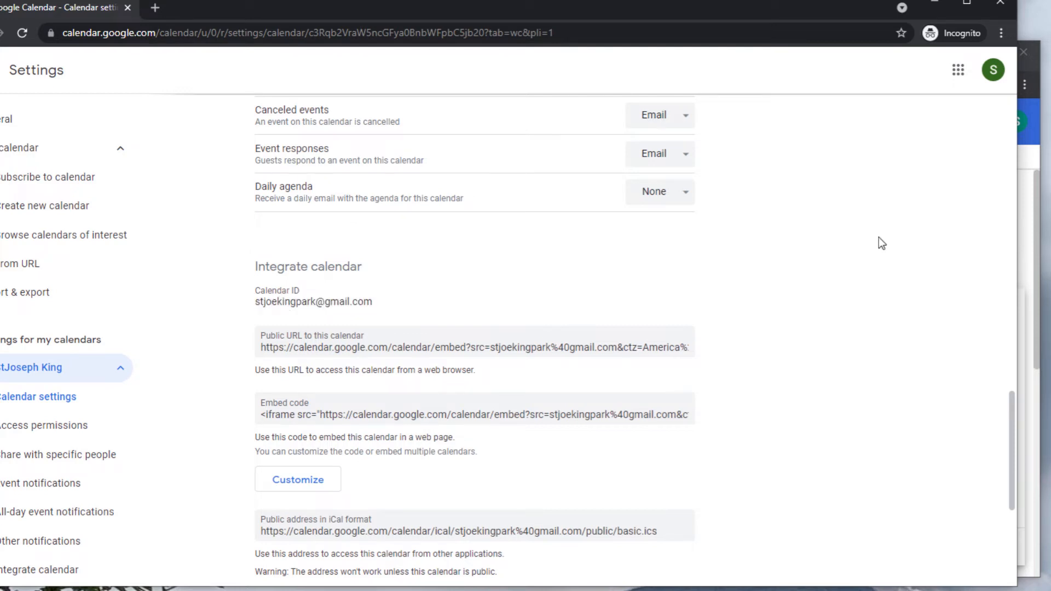
pyautogui.hotkey('alt', 'Tab')
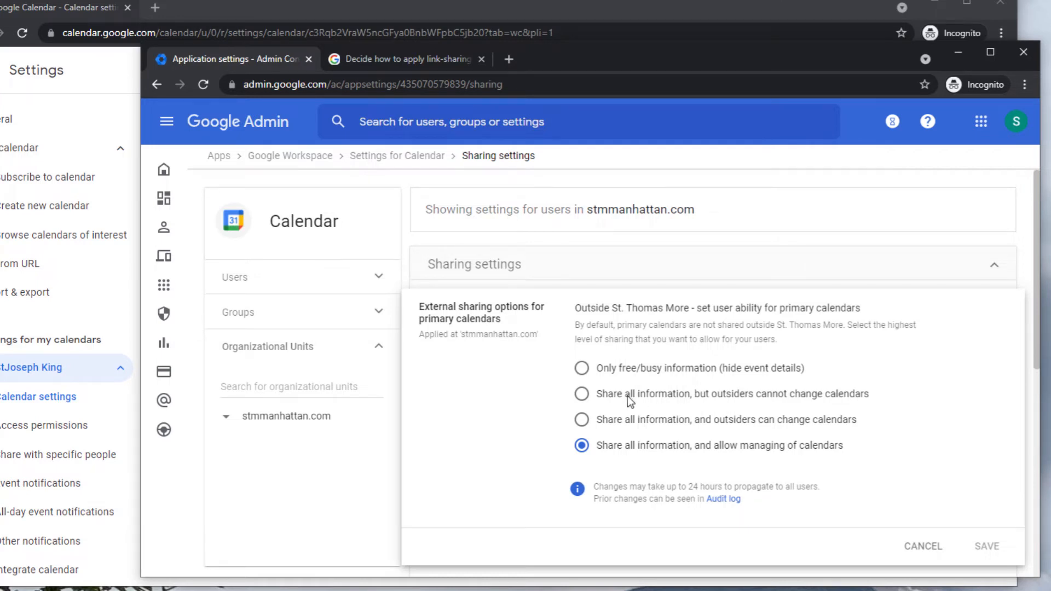
pyautogui.moveTo(627, 395); pyautogui.dragTo(691, 395)
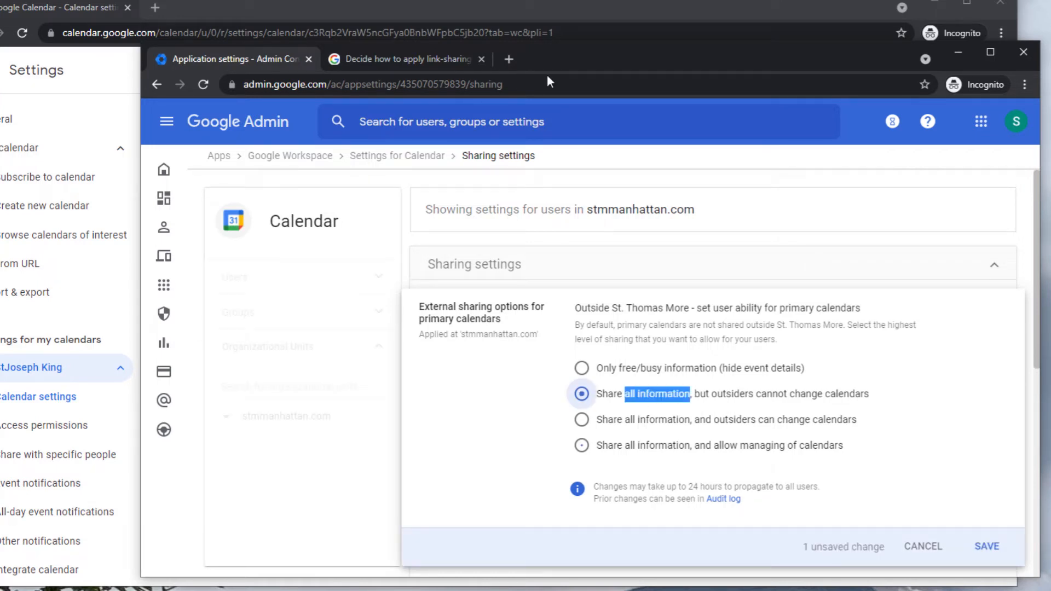
pyautogui.hotkey('alt', 'Tab')
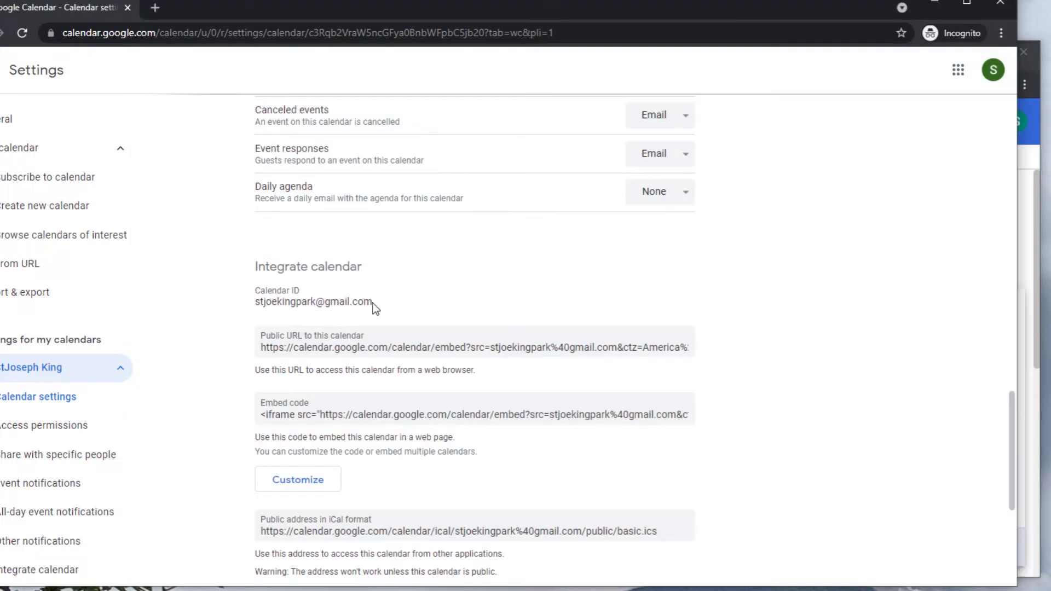
pyautogui.moveTo(373, 304); pyautogui.dragTo(316, 302)
pyautogui.scroll(-5, 466, 342)
pyautogui.scroll(15, 468, 343)
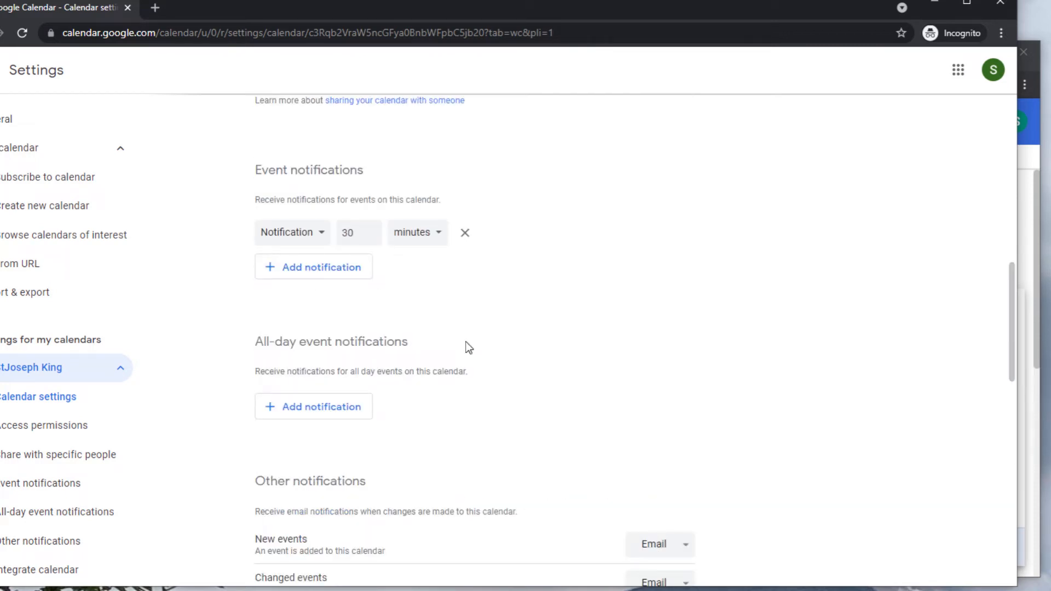
pyautogui.scroll(-9, 492, 416)
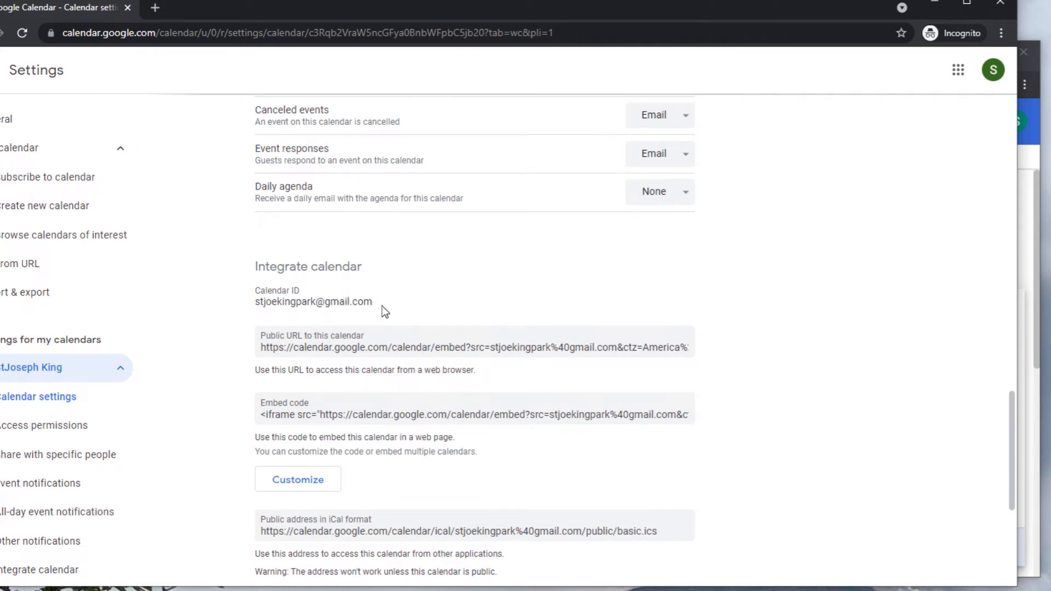
pyautogui.moveTo(382, 308); pyautogui.dragTo(256, 304)
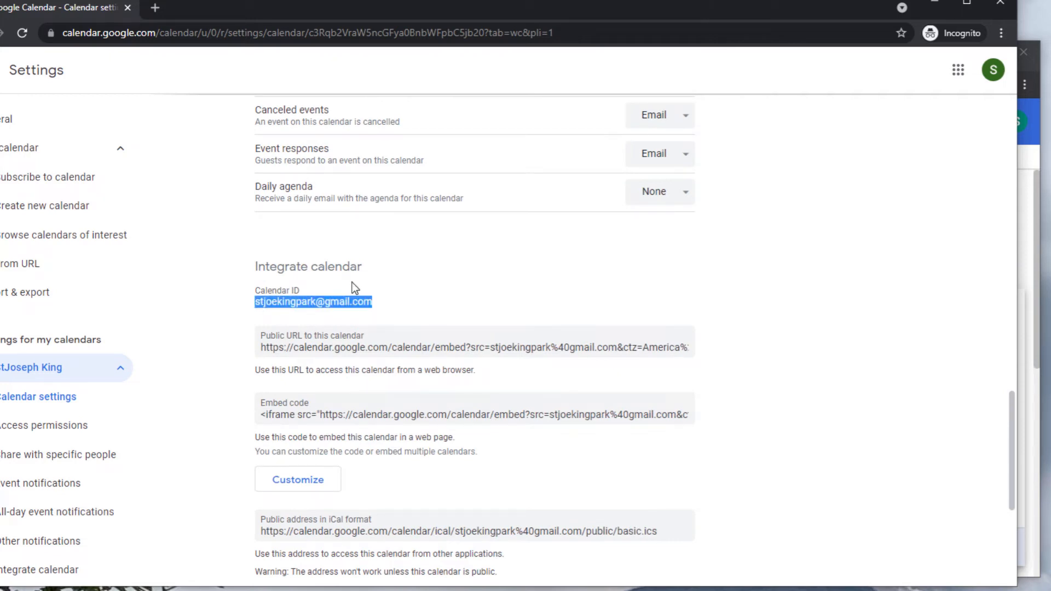
# Create a new calendar named 'Website' with the Central Time - Chicago time zone.
pyautogui.click(33, 207)
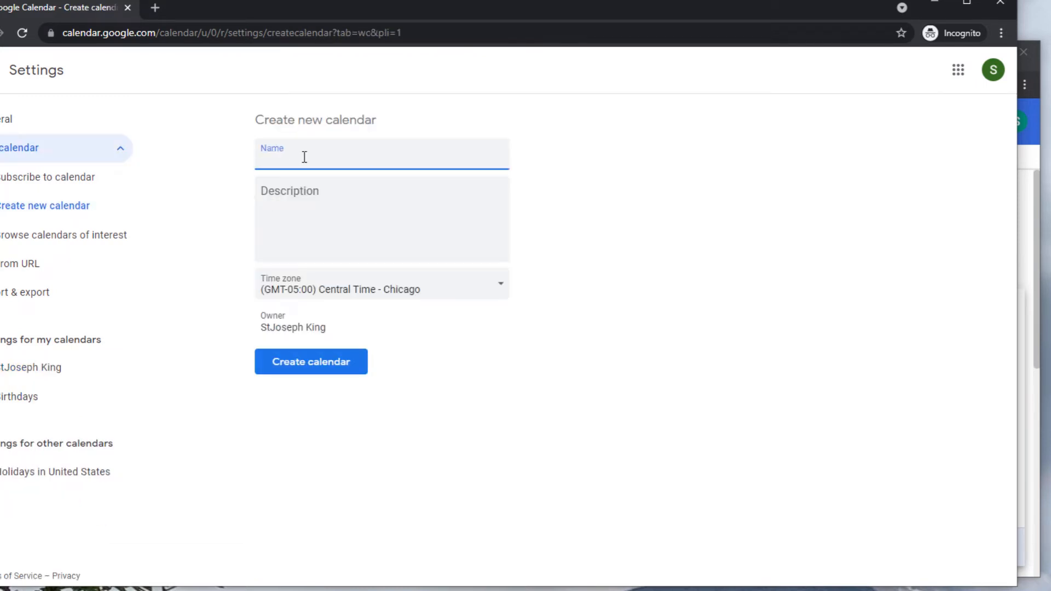
pyautogui.write('Website')
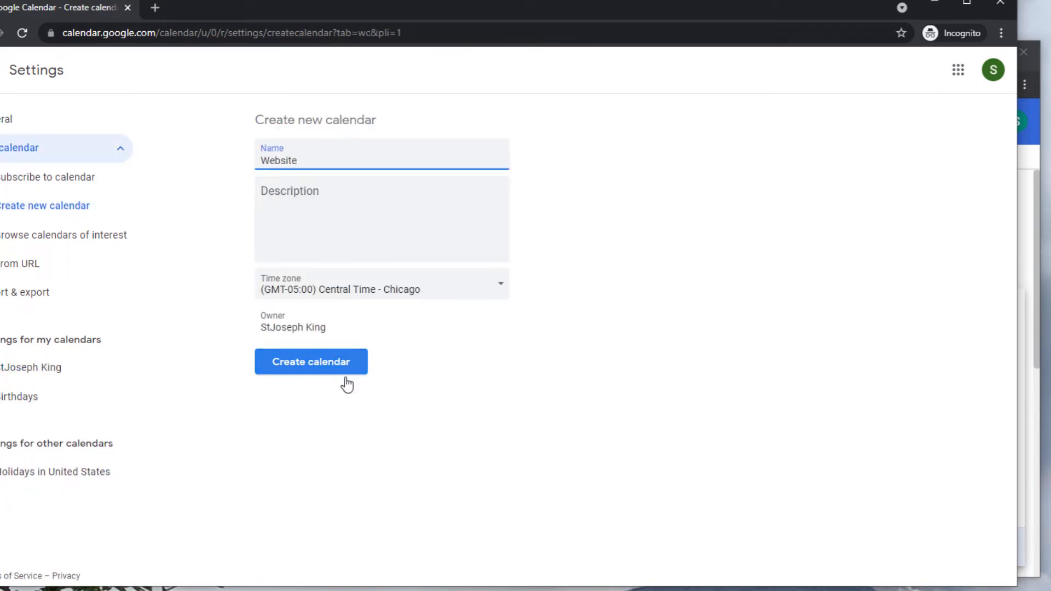
pyautogui.click(381, 290)
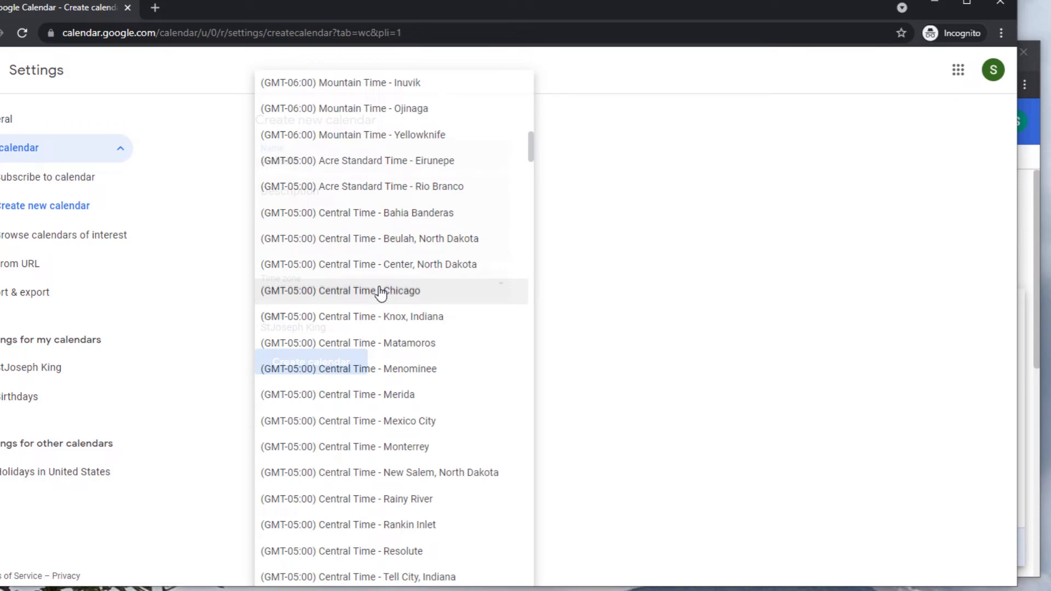
pyautogui.click(381, 291)
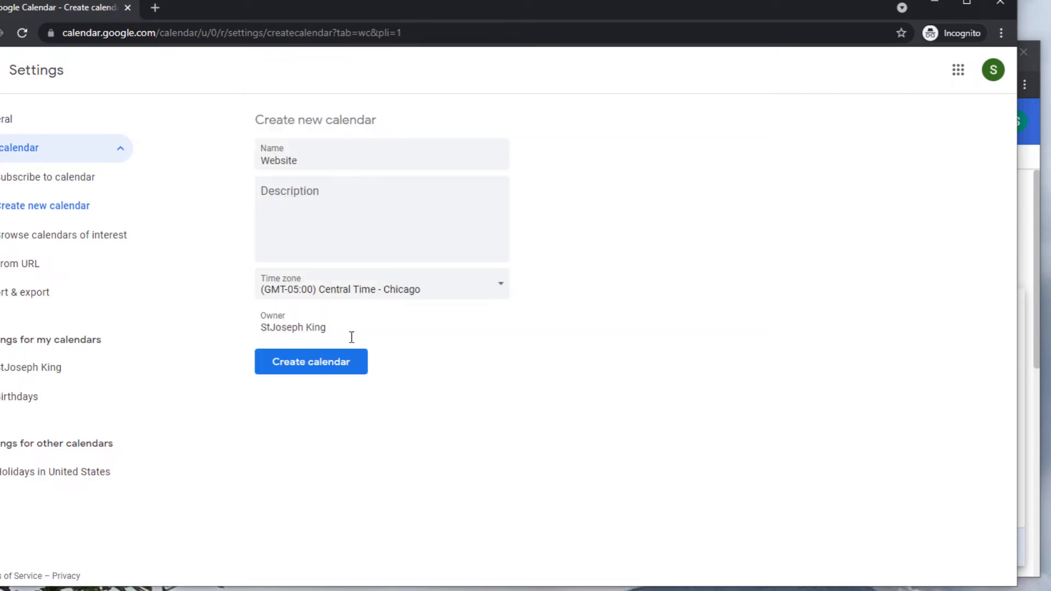
pyautogui.click(335, 367)
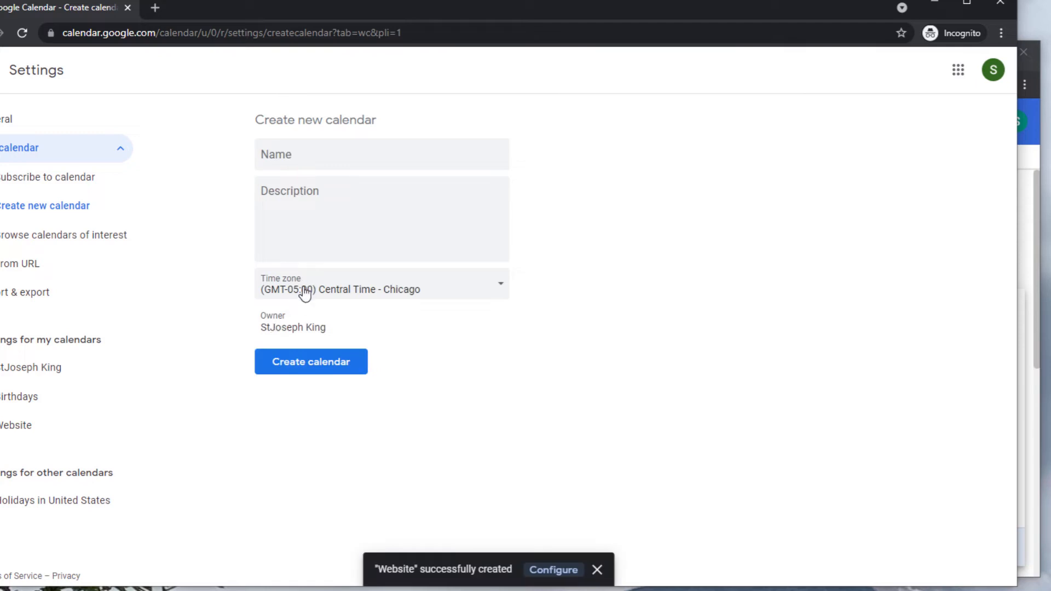
# Create a second calendar named 'Admin - Internal Use Only'.
pyautogui.click(286, 145)
pyautogui.write('A')
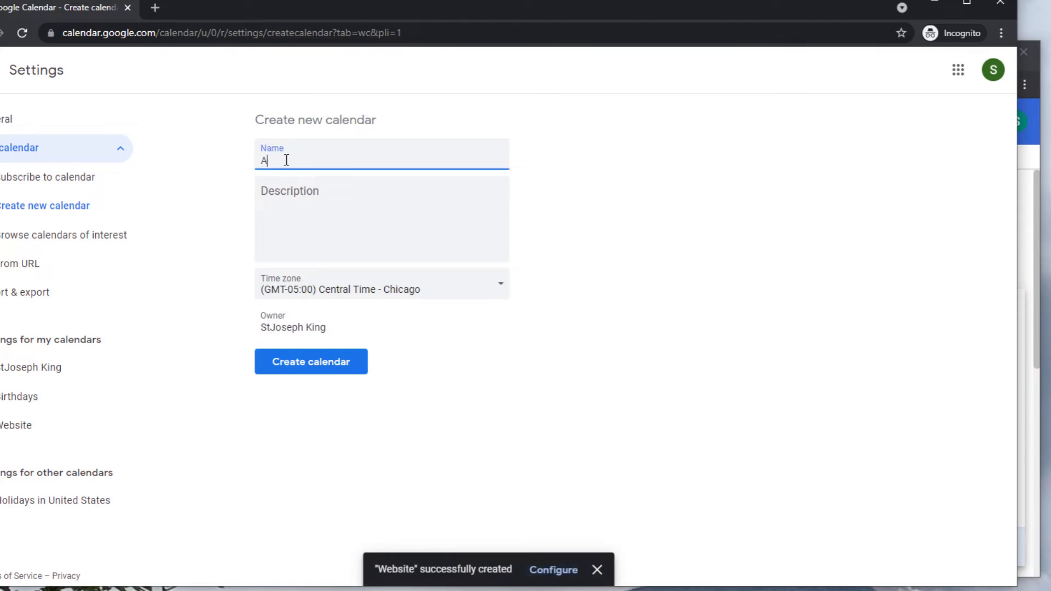
pyautogui.write('dmin - Int')
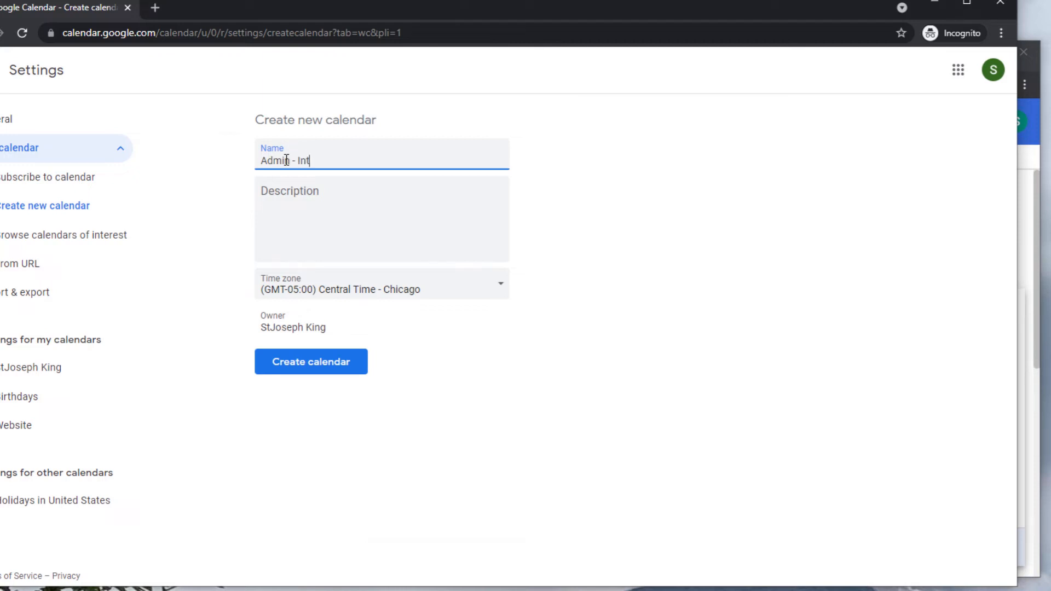
pyautogui.write('ernal Use Only')
pyautogui.click(342, 373)
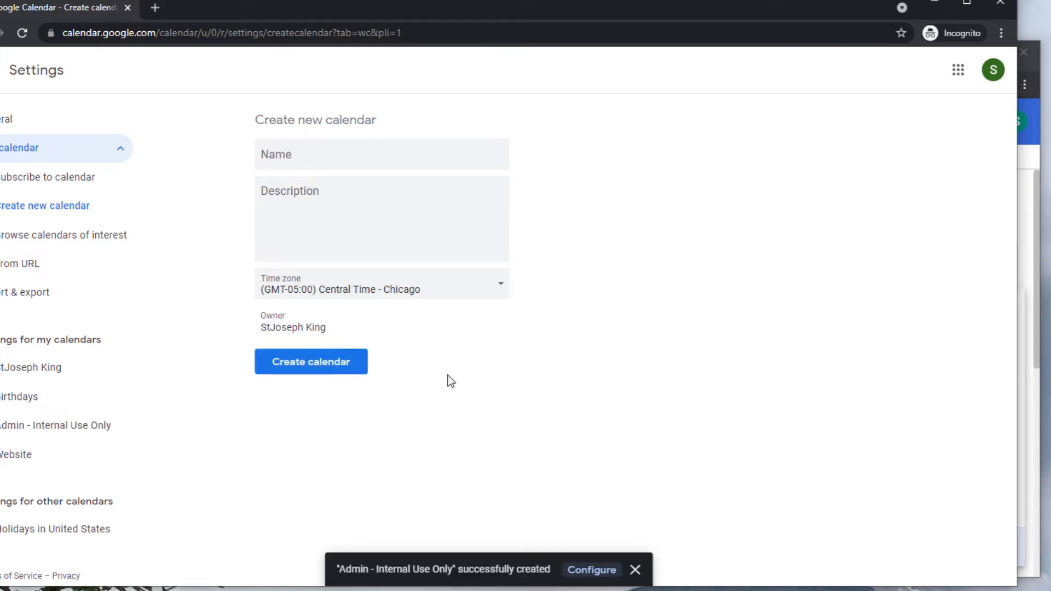
# Make the Website calendar available to the public and confirm with OK.
pyautogui.click(33, 456)
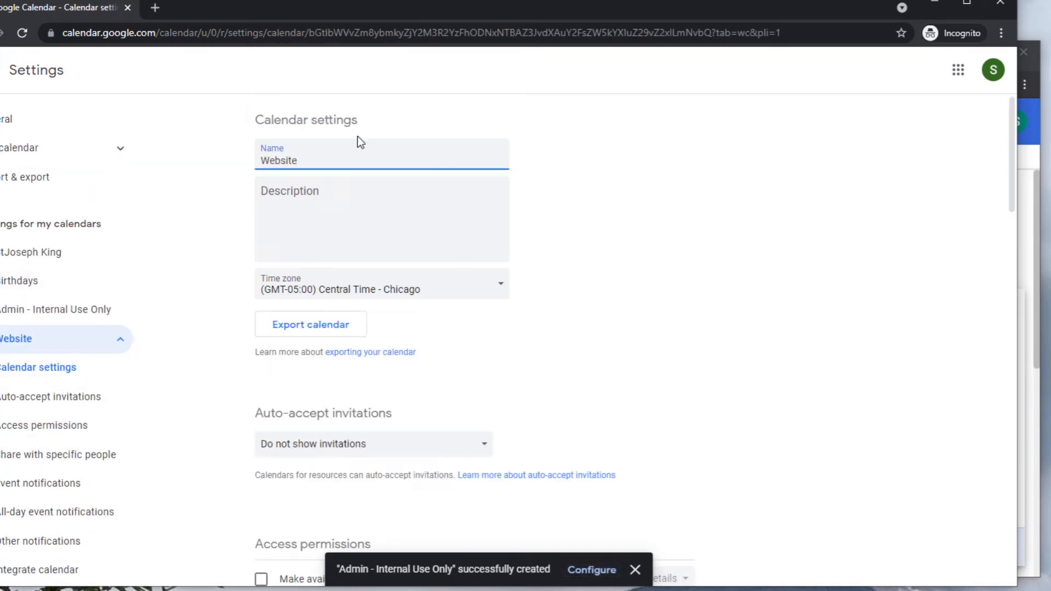
pyautogui.scroll(-4, 389, 383)
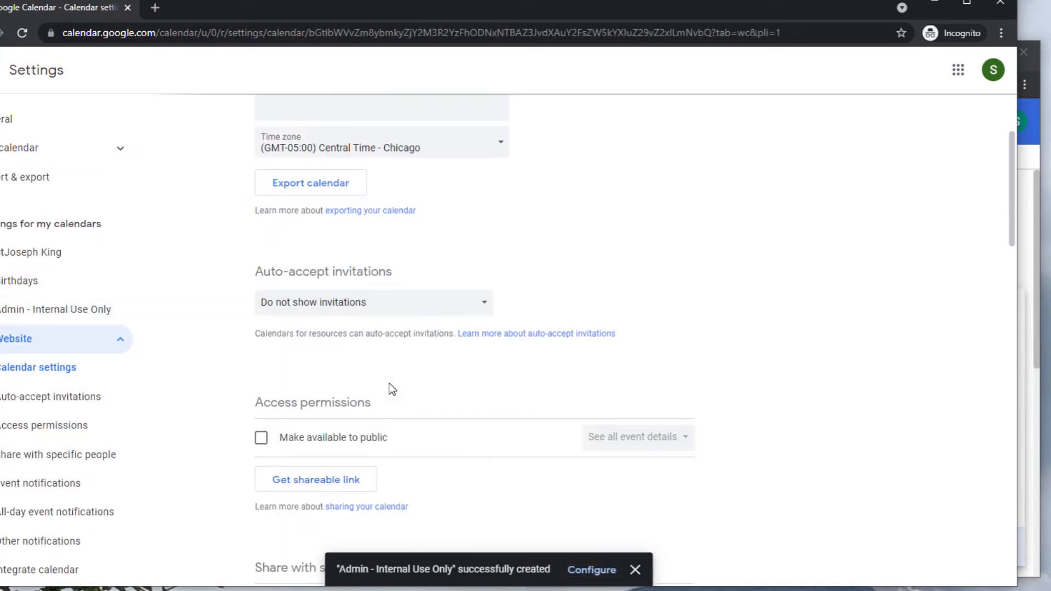
pyautogui.click(261, 362)
pyautogui.click(589, 361)
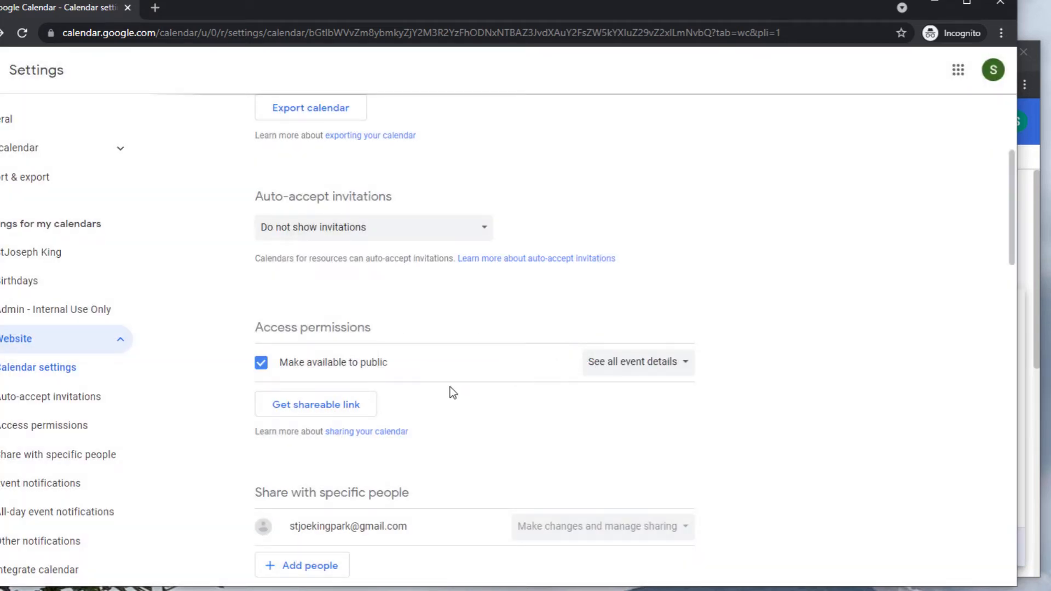
# Change the Website calendar's time zone to (GMT-04:00) Eastern Time - New York.
pyautogui.scroll(-4, 449, 387)
pyautogui.scroll(8, 443, 383)
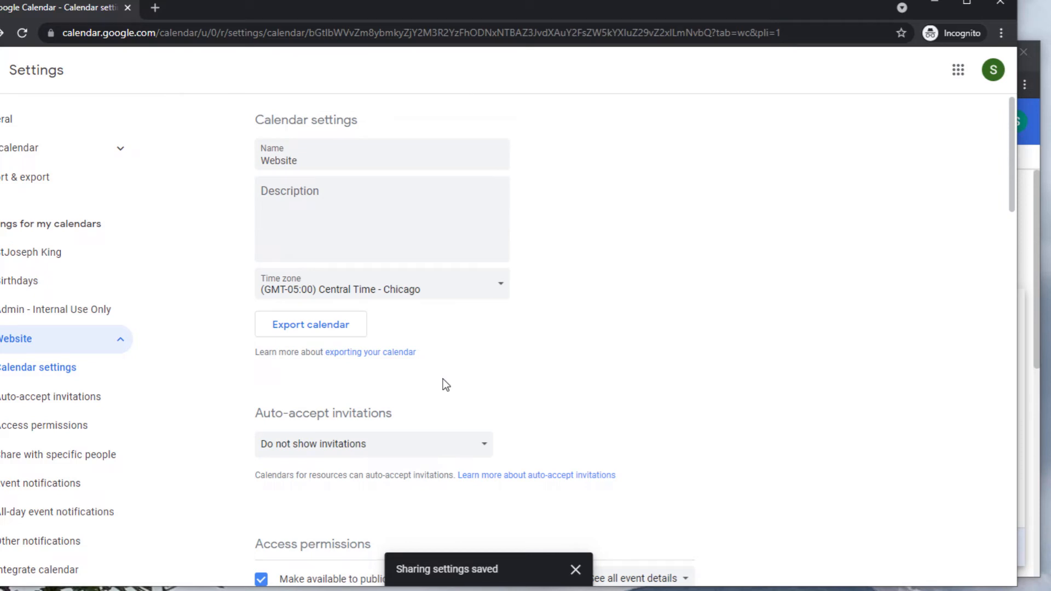
pyautogui.click(427, 290)
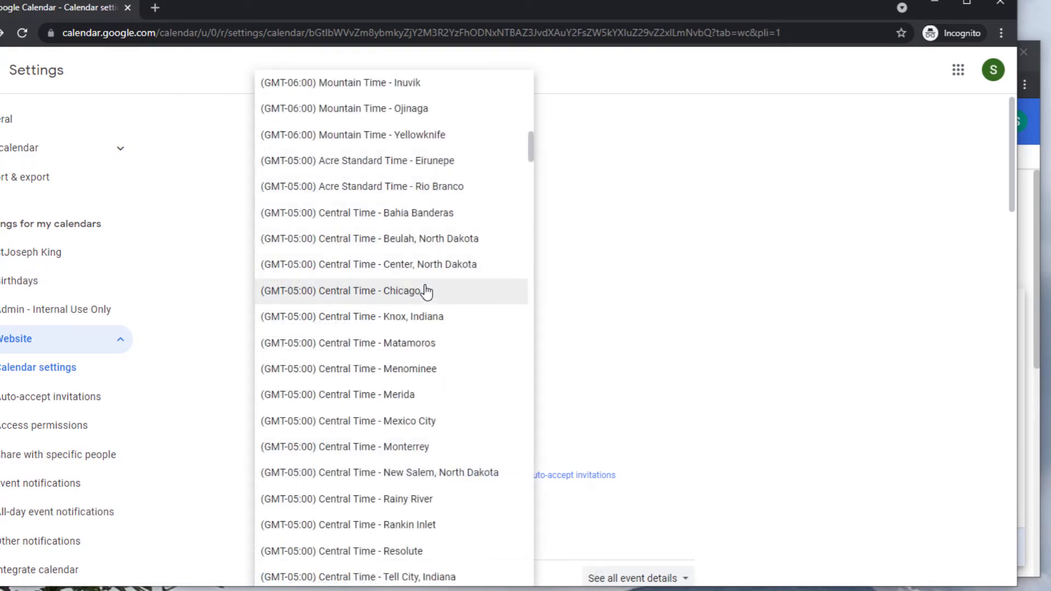
pyautogui.scroll(-4, 426, 295)
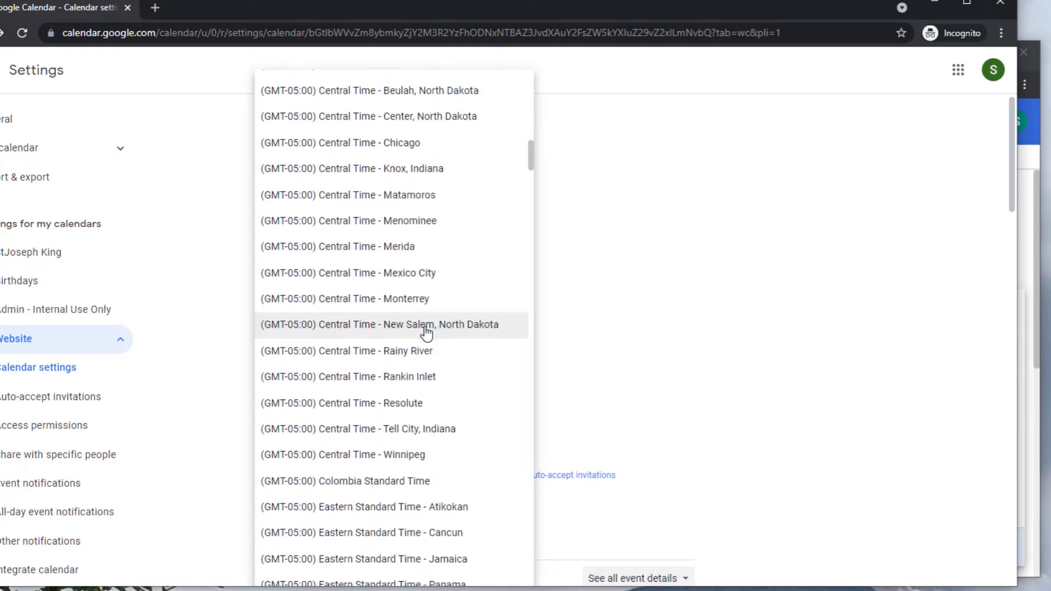
pyautogui.scroll(-3, 426, 333)
pyautogui.scroll(-4, 426, 333)
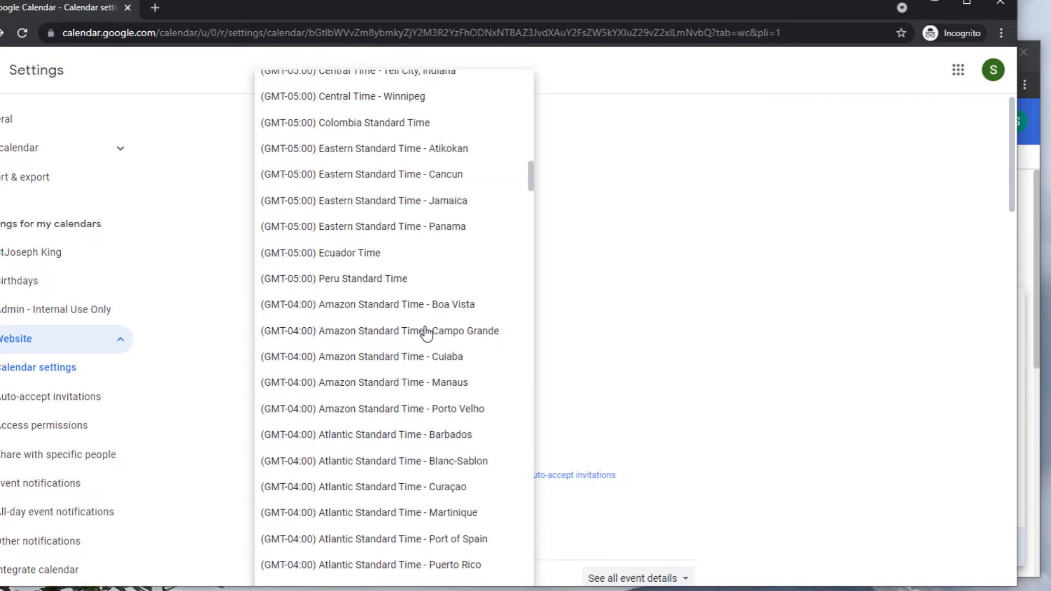
pyautogui.scroll(14, 426, 332)
pyautogui.scroll(13, 427, 333)
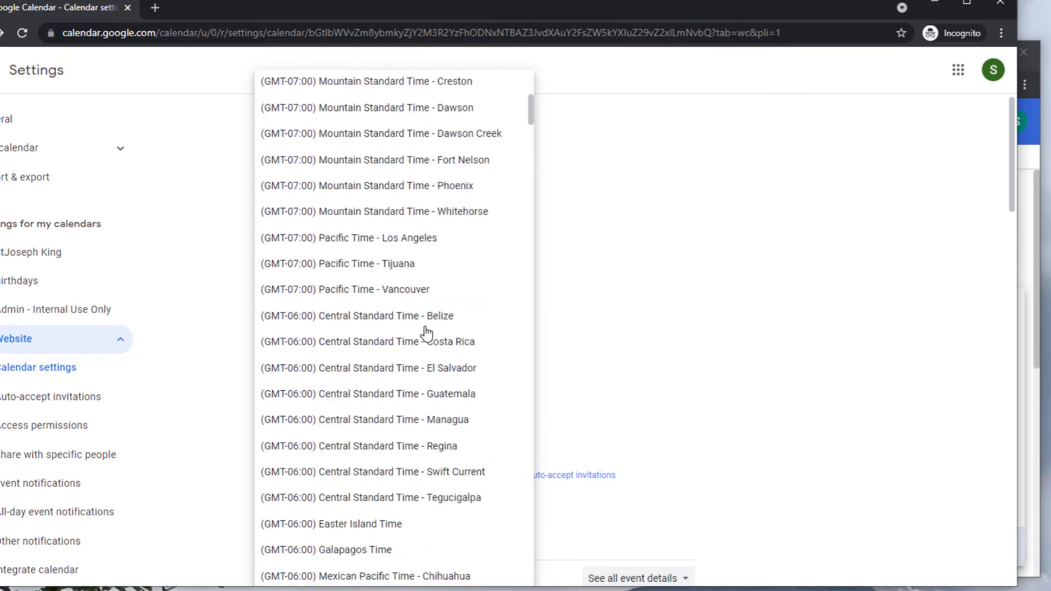
pyautogui.scroll(-10, 426, 333)
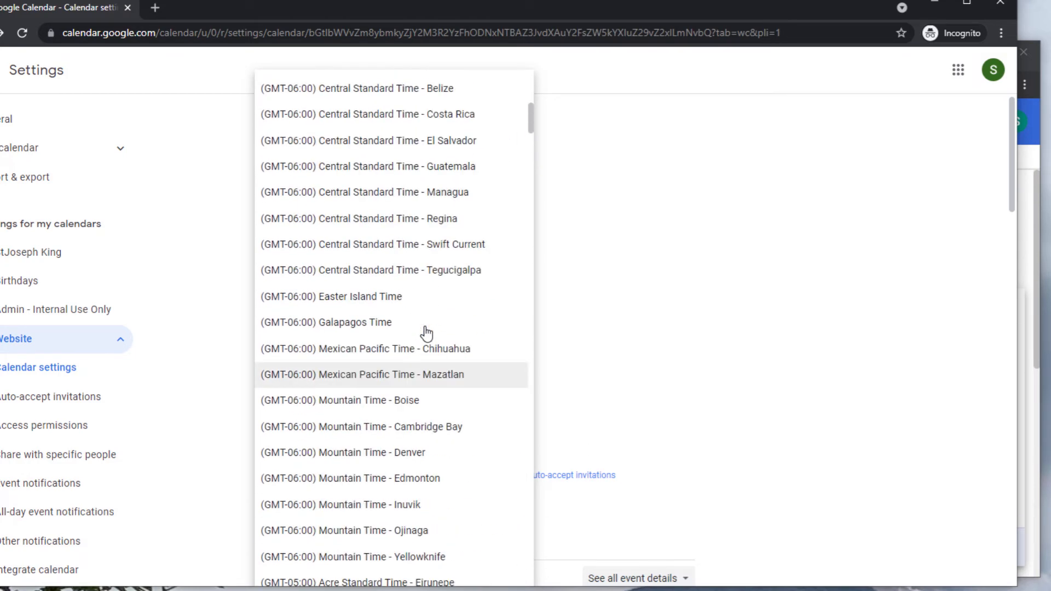
pyautogui.scroll(-10, 427, 332)
pyautogui.scroll(4, 426, 332)
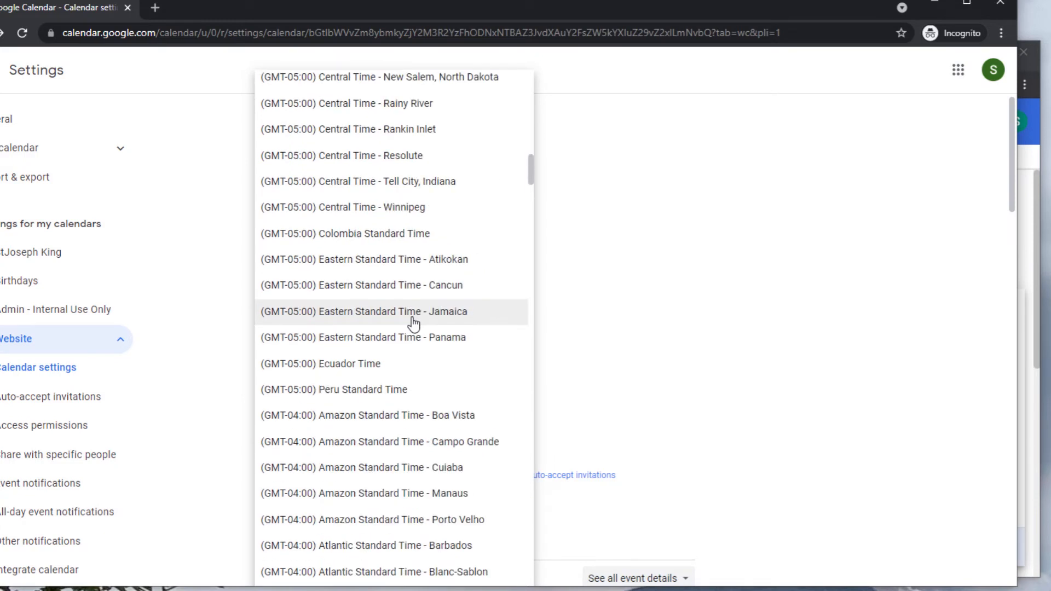
pyautogui.scroll(-1, 479, 324)
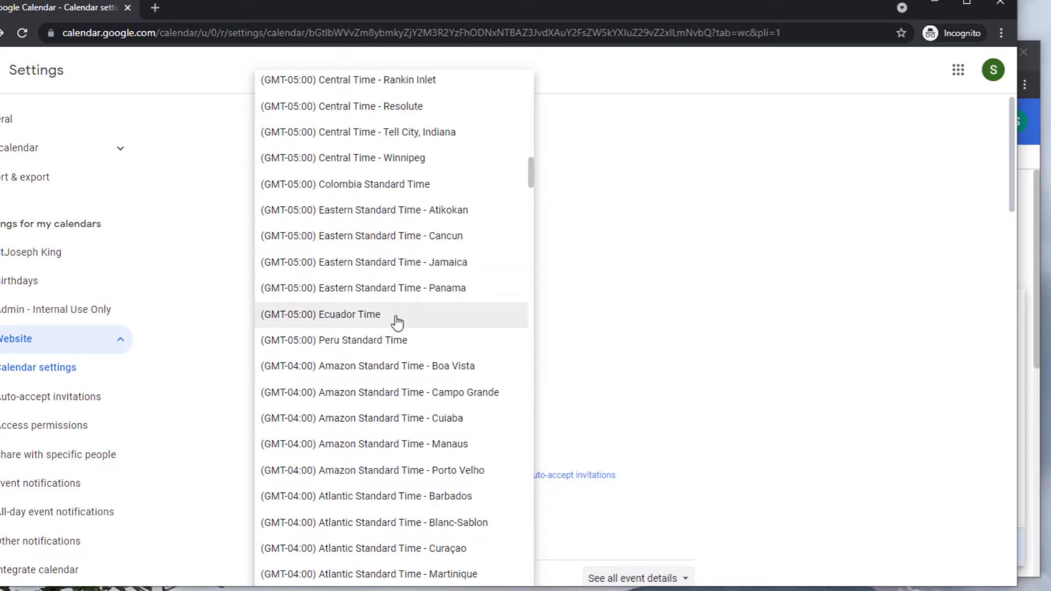
pyautogui.scroll(-8, 397, 323)
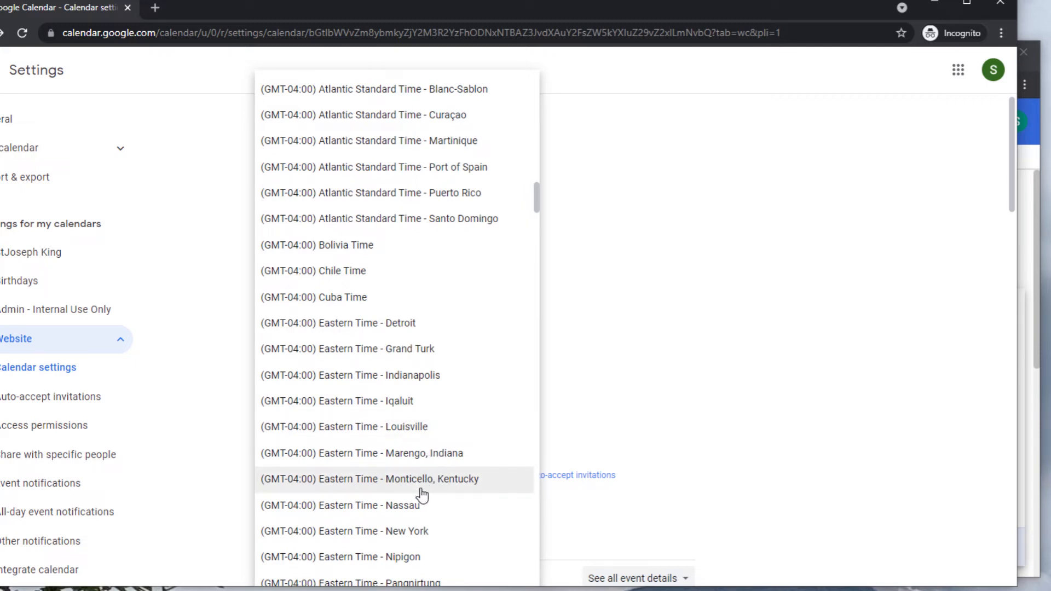
pyautogui.scroll(-1, 465, 495)
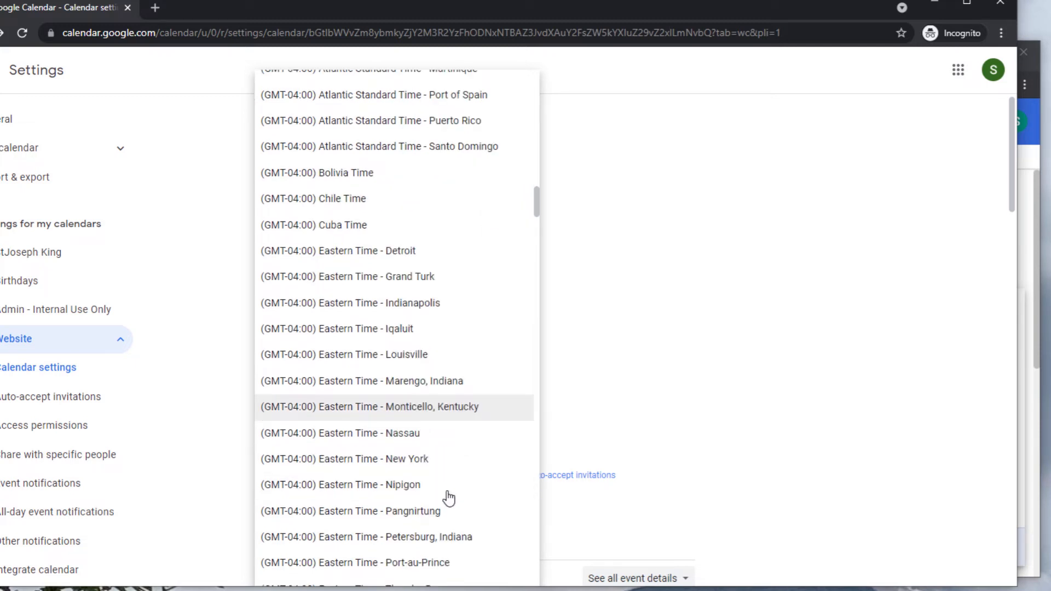
pyautogui.click(381, 465)
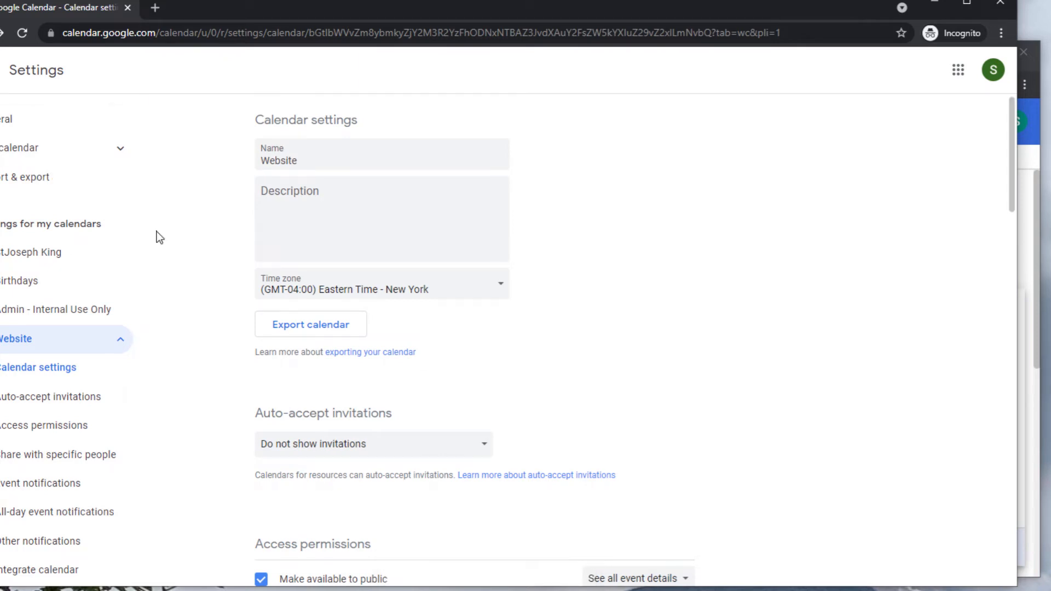
pyautogui.scroll(-3, 99, 421)
pyautogui.scroll(3, 86, 420)
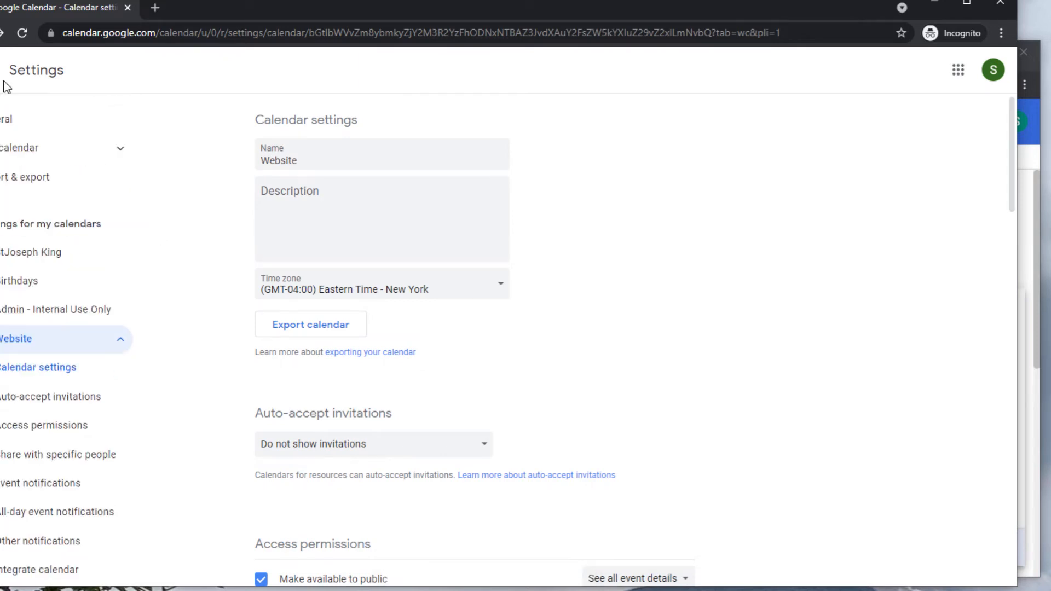
pyautogui.click(2, 77)
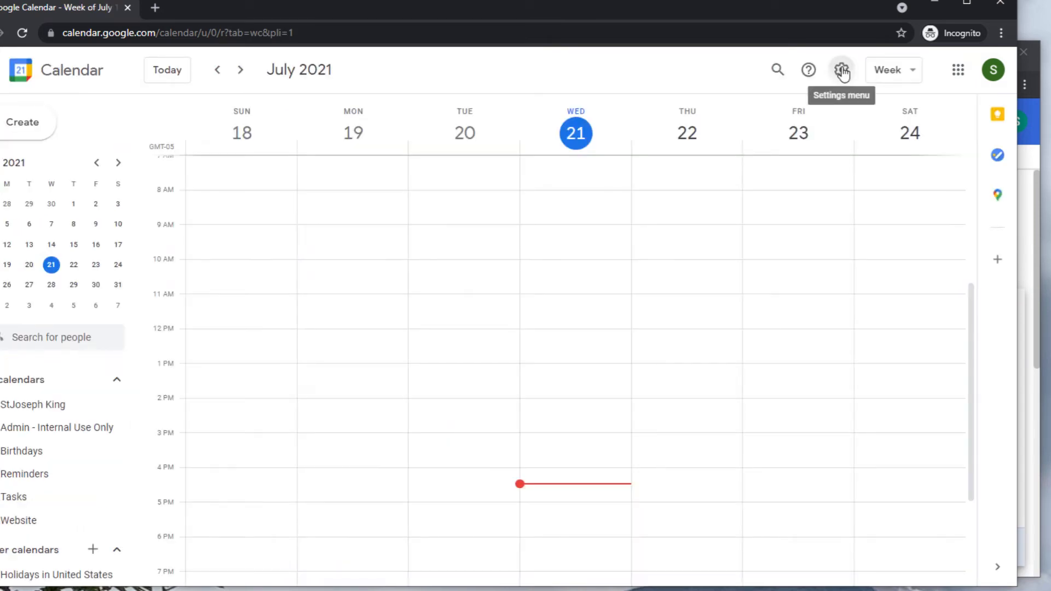
# Set the primary time zone to Eastern Time - New York and decline switching to Chicago.
pyautogui.click(843, 71)
pyautogui.click(859, 112)
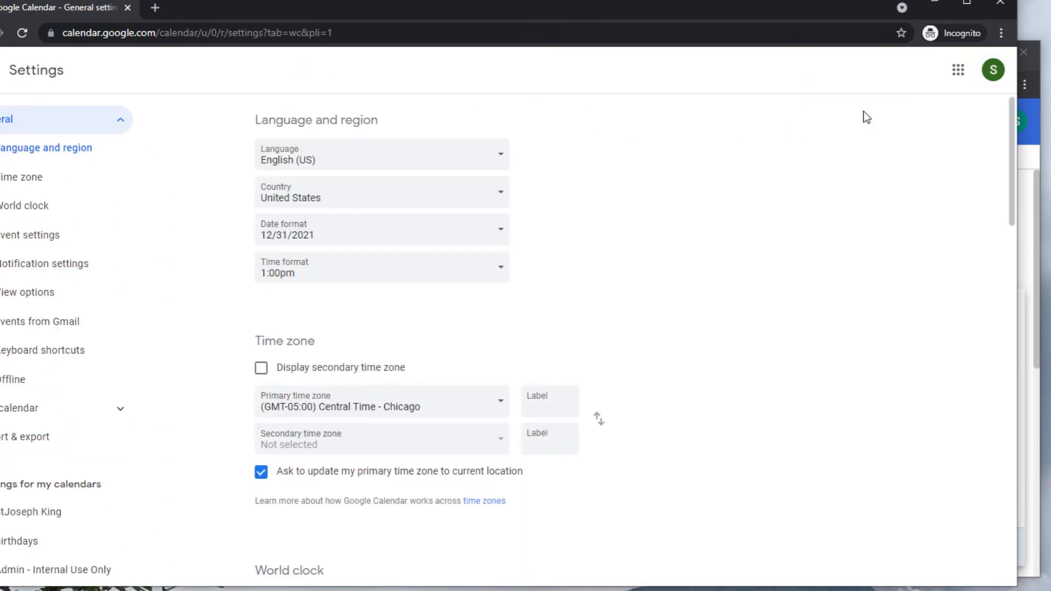
pyautogui.click(405, 403)
pyautogui.scroll(-18, 418, 434)
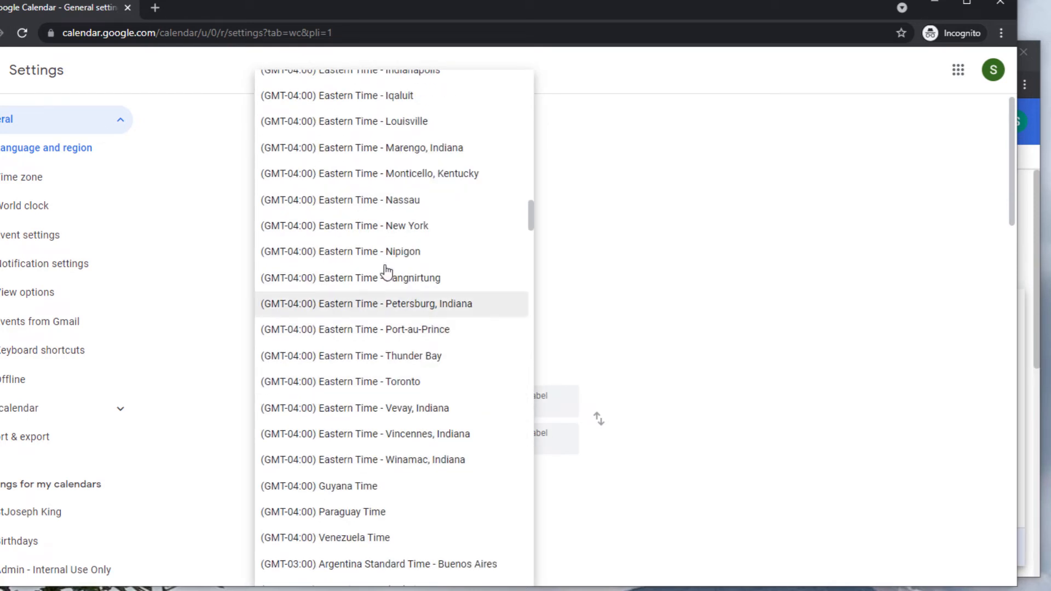
pyautogui.click(386, 233)
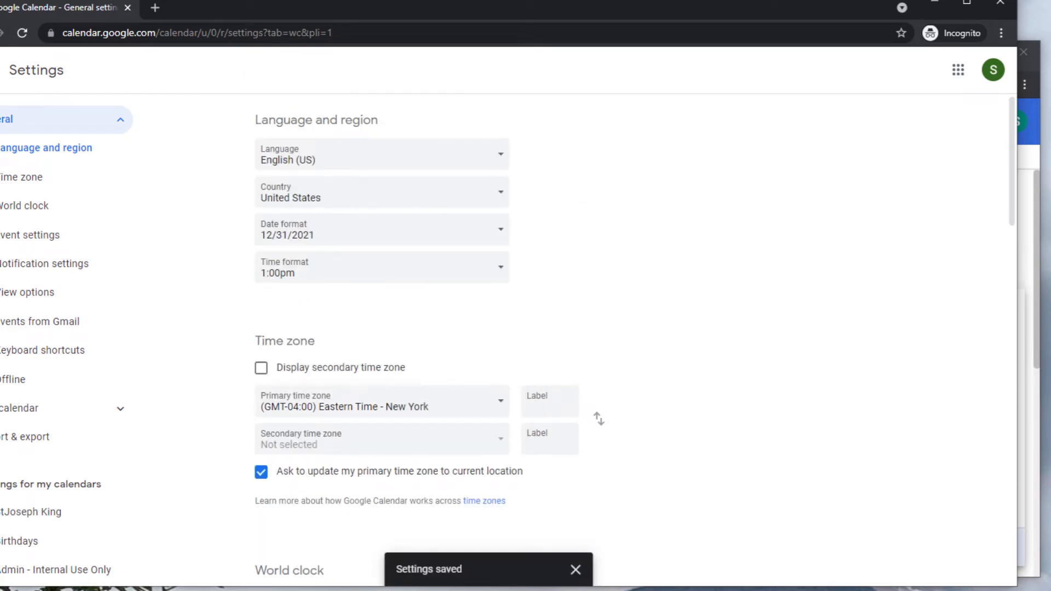
pyautogui.click(1, 70)
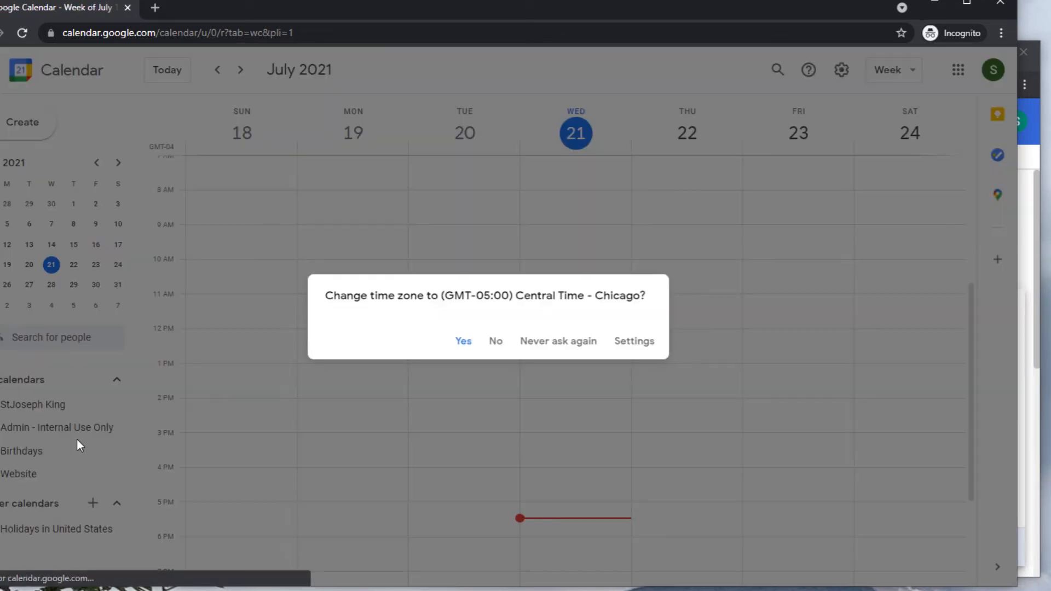
pyautogui.click(520, 343)
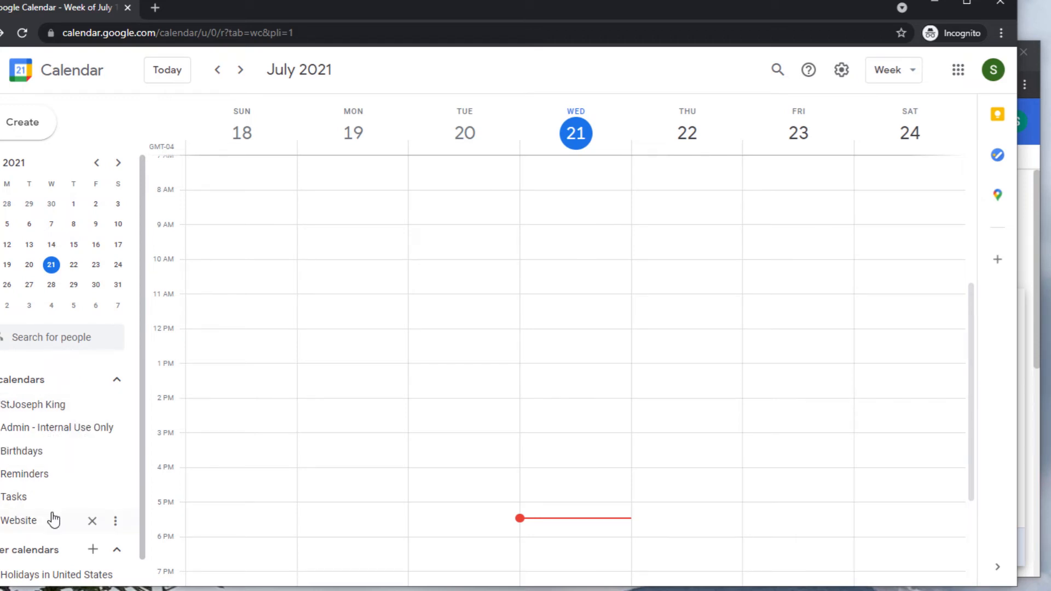
# Open the Website calendar's Settings and sharing page.
pyautogui.click(115, 521)
pyautogui.click(167, 459)
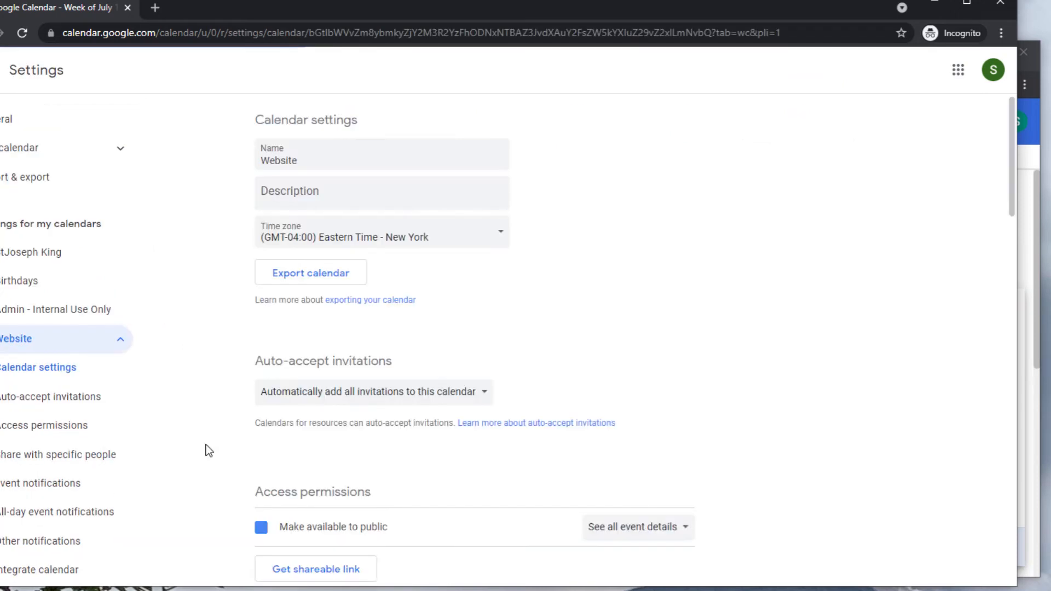
pyautogui.scroll(-10, 498, 356)
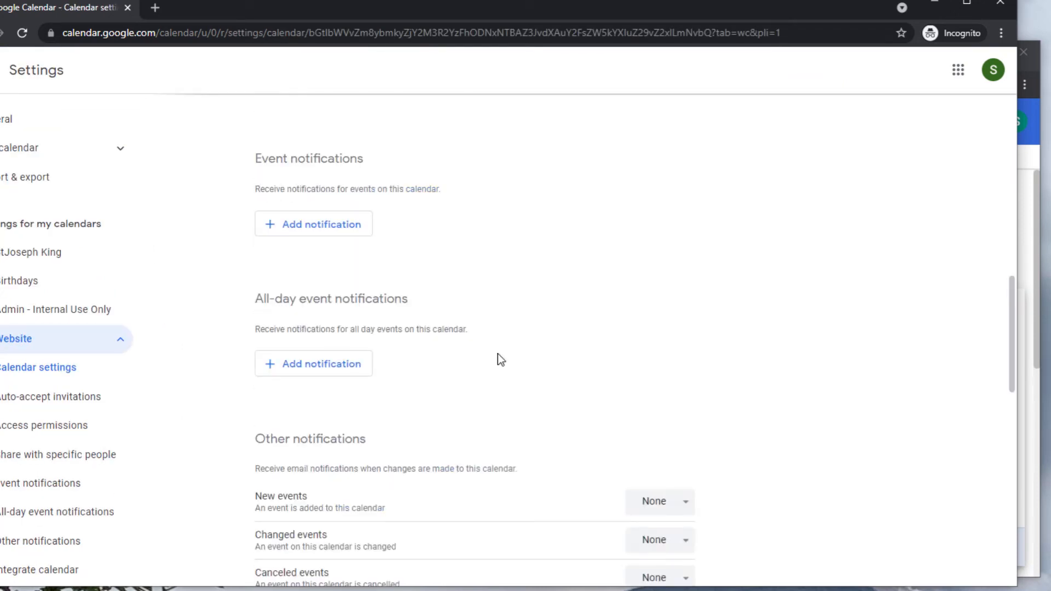
pyautogui.scroll(8, 497, 356)
# Add a specific person by e-mail address and view their permission choices.
pyautogui.moveTo(425, 456); pyautogui.dragTo(288, 454)
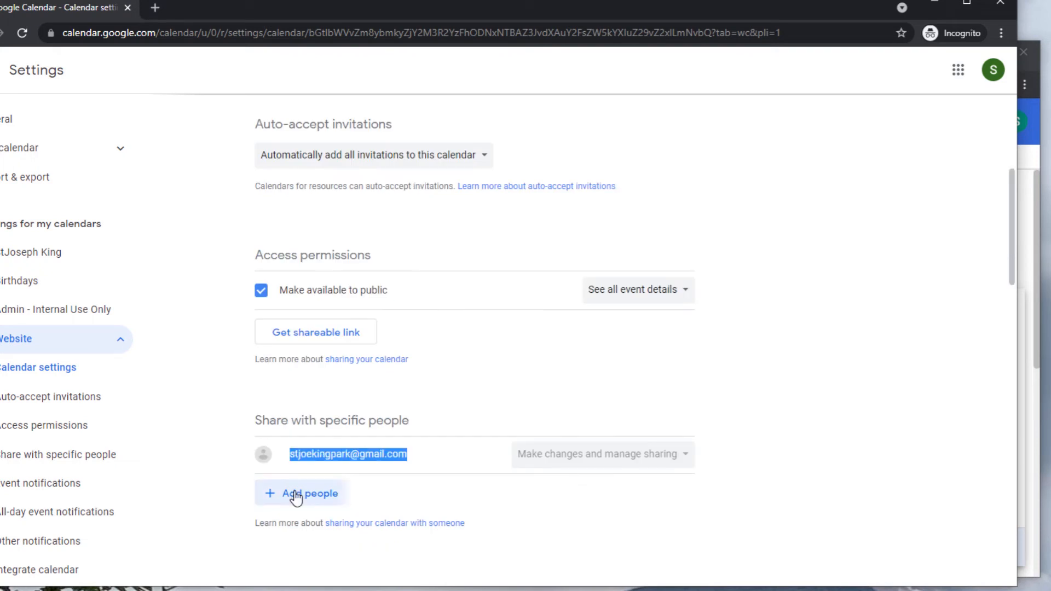
pyautogui.click(296, 497)
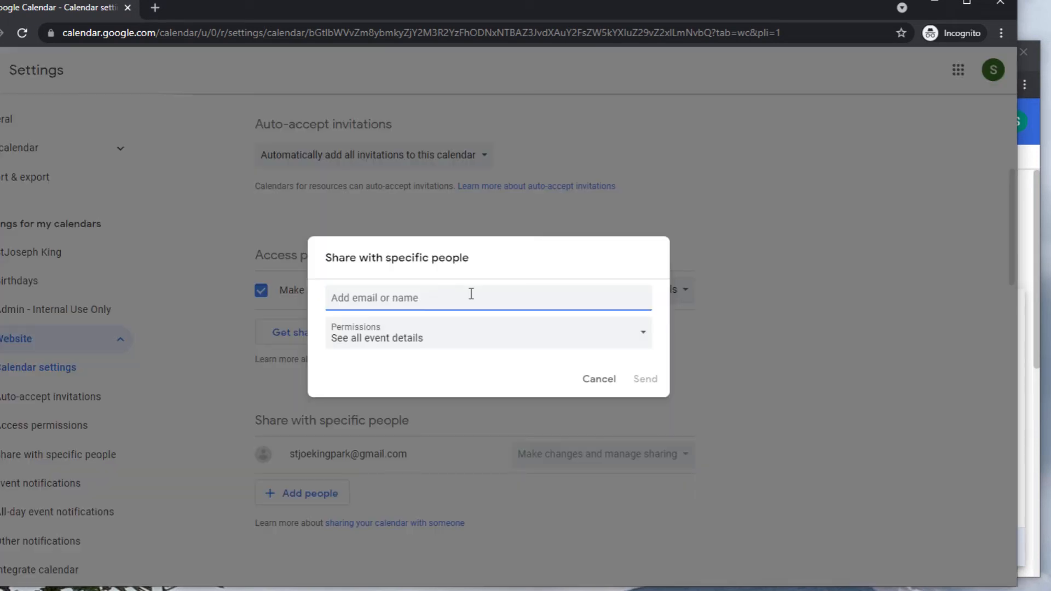
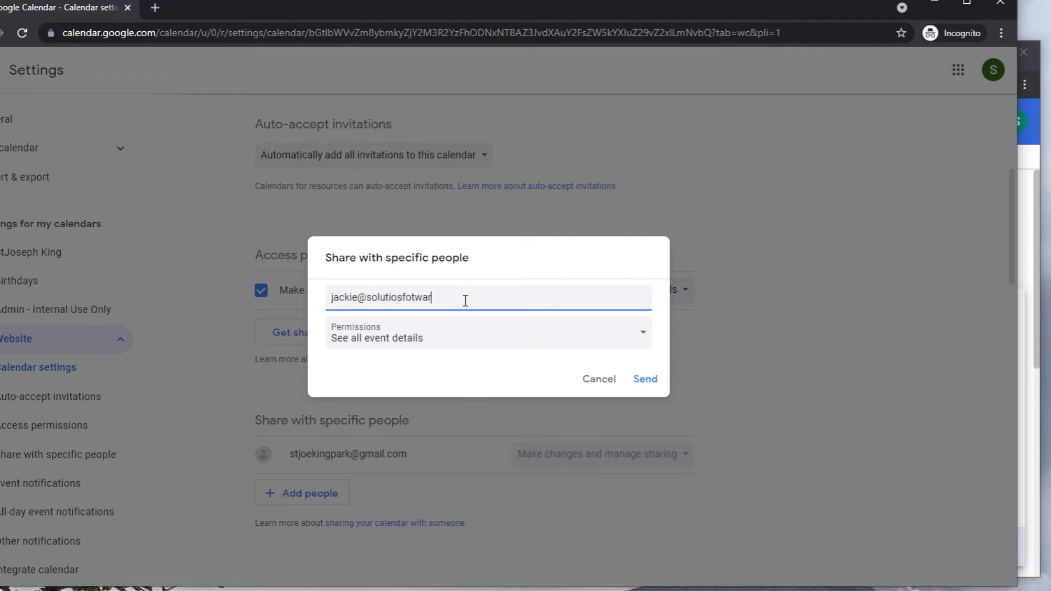
pyautogui.press('Return')
pyautogui.click(457, 349)
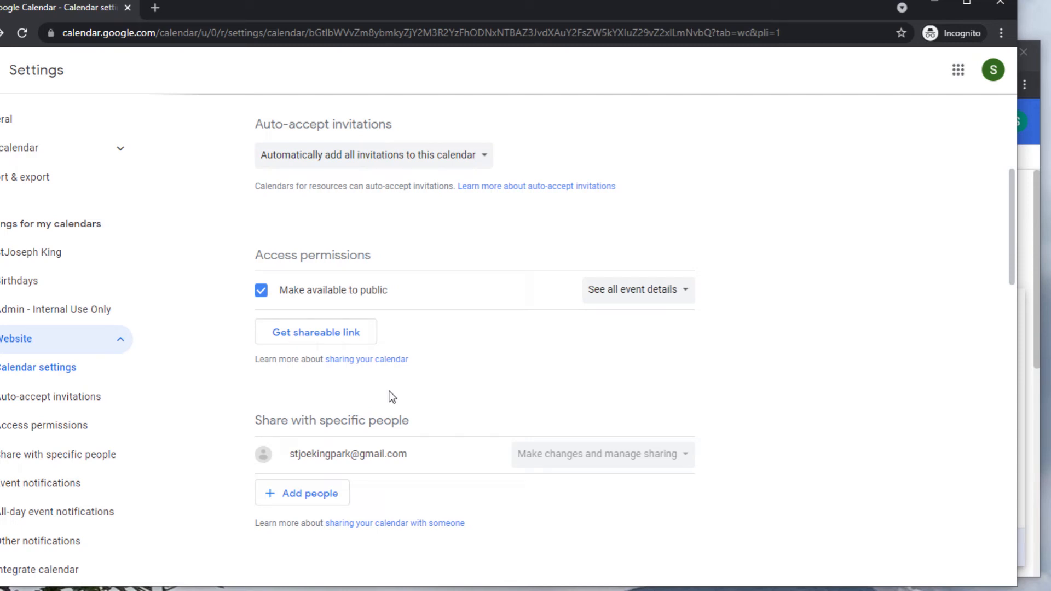
# Scroll to Integrate calendar and select, then deselect, the Calendar ID.
pyautogui.scroll(-10, 393, 396)
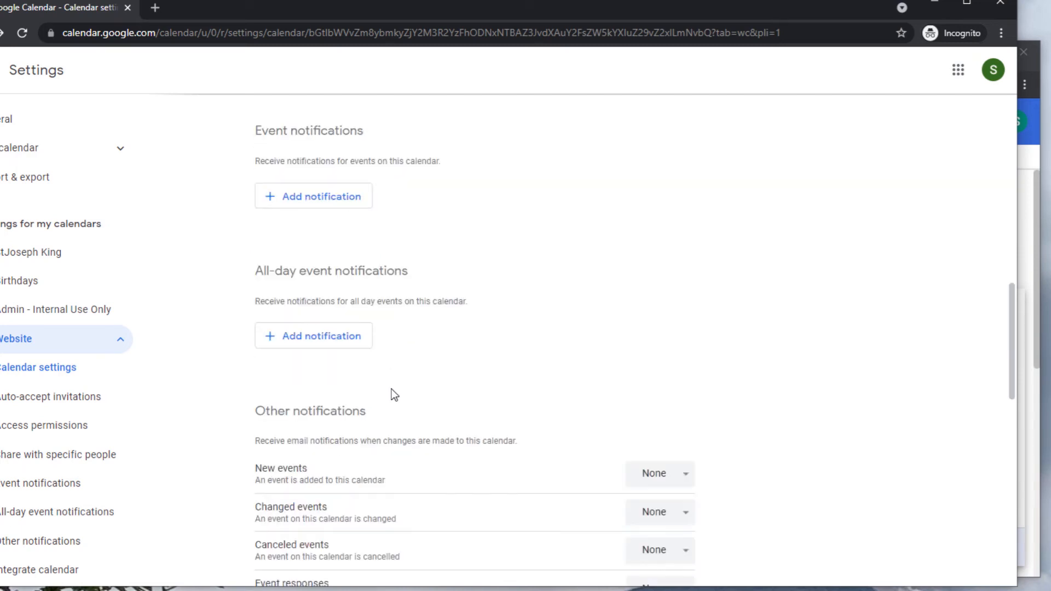
pyautogui.scroll(-6, 393, 394)
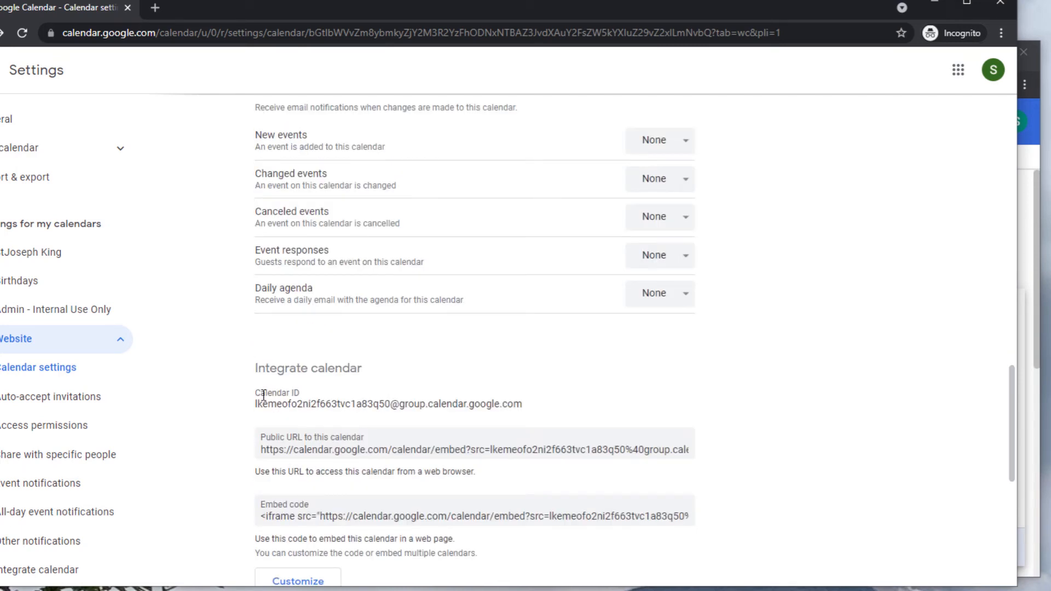
pyautogui.moveTo(260, 393); pyautogui.dragTo(524, 399)
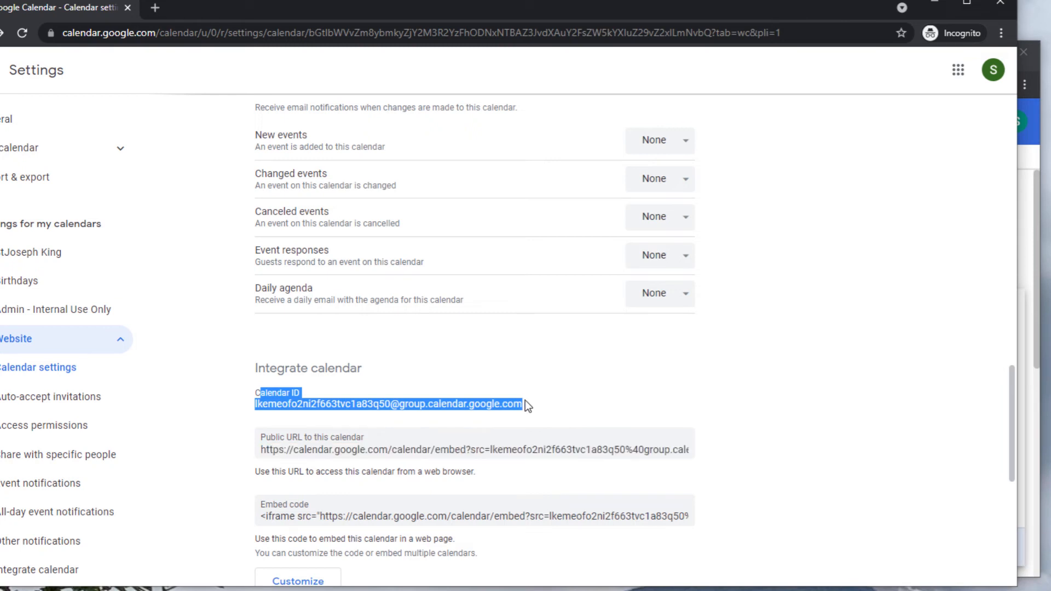
pyautogui.click(525, 400)
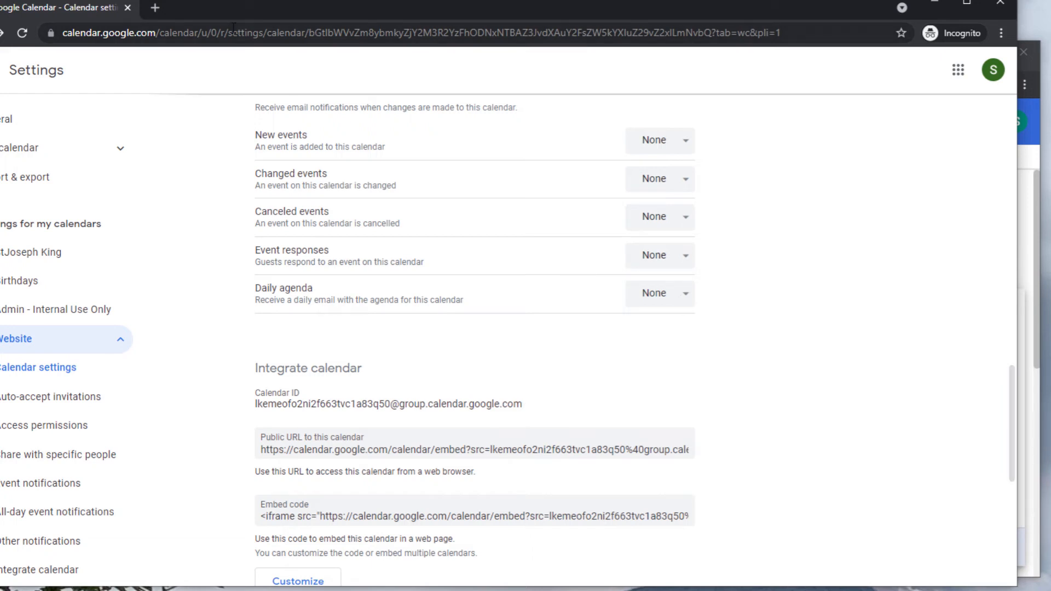
# Load olphna.org in a new incognito tab and scroll to the parish calendar content.
pyautogui.hotkey('ctrl', 't')
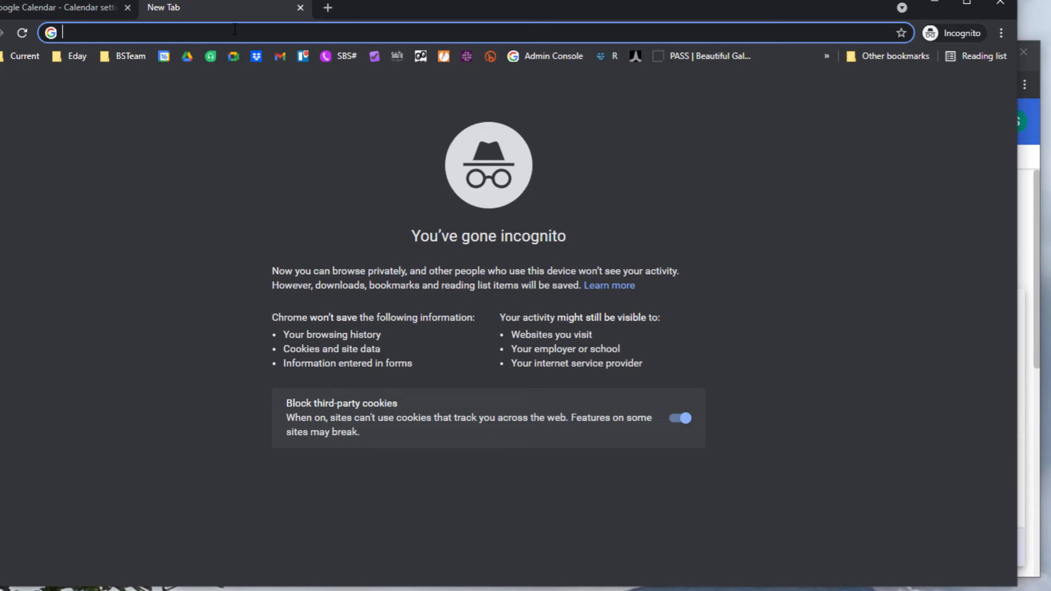
pyautogui.write('olphna.org')
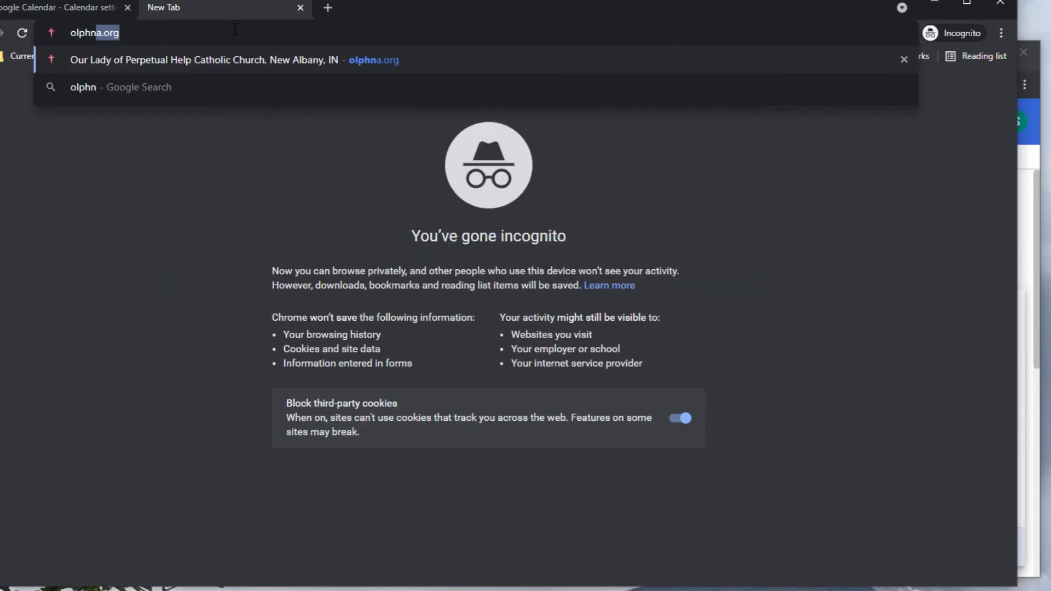
pyautogui.press('Return')
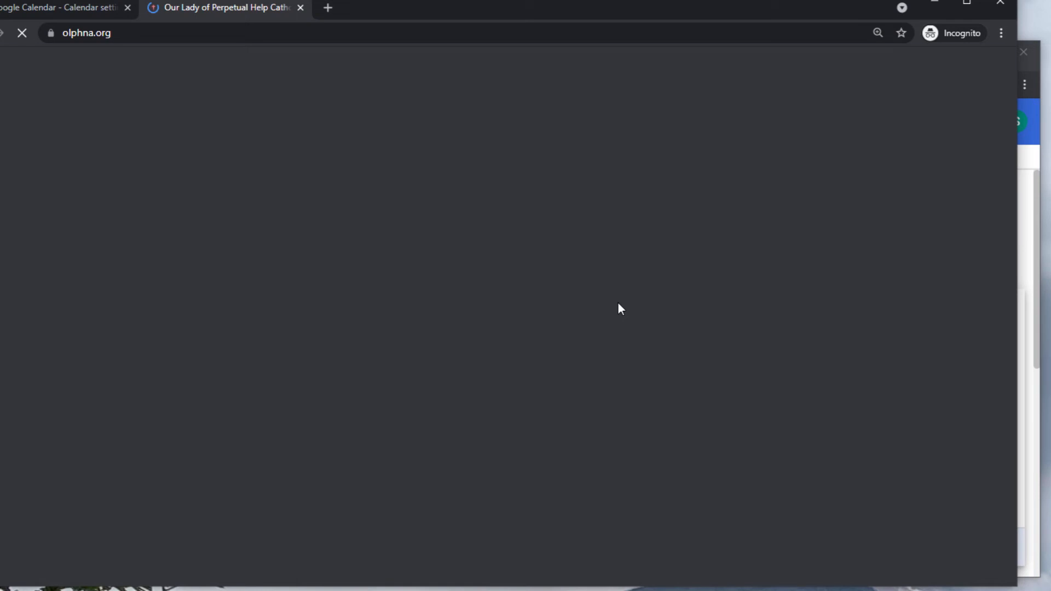
pyautogui.scroll(-15, 614, 317)
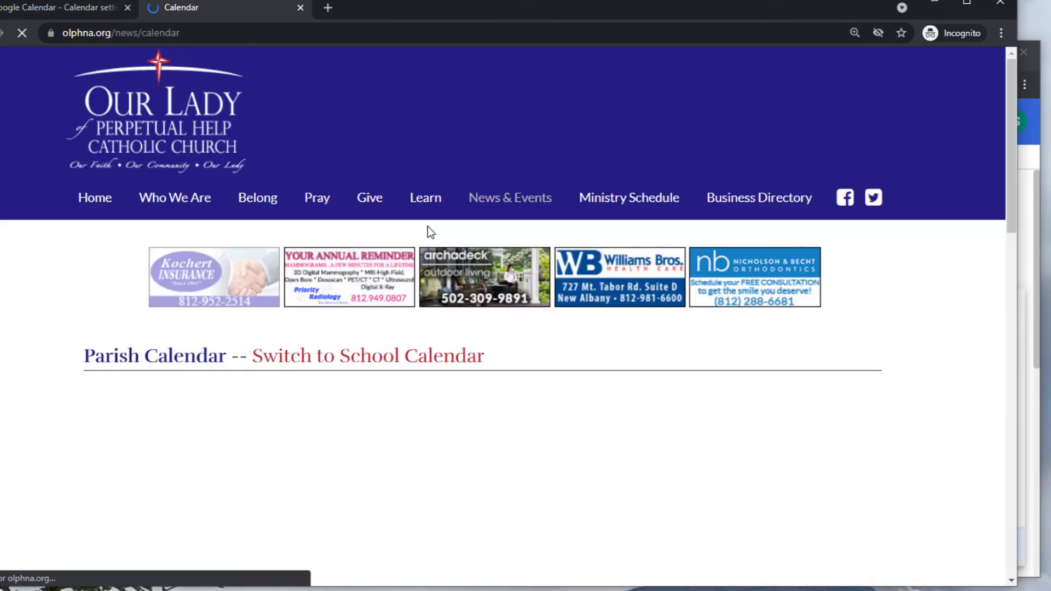
pyautogui.scroll(-5, 791, 250)
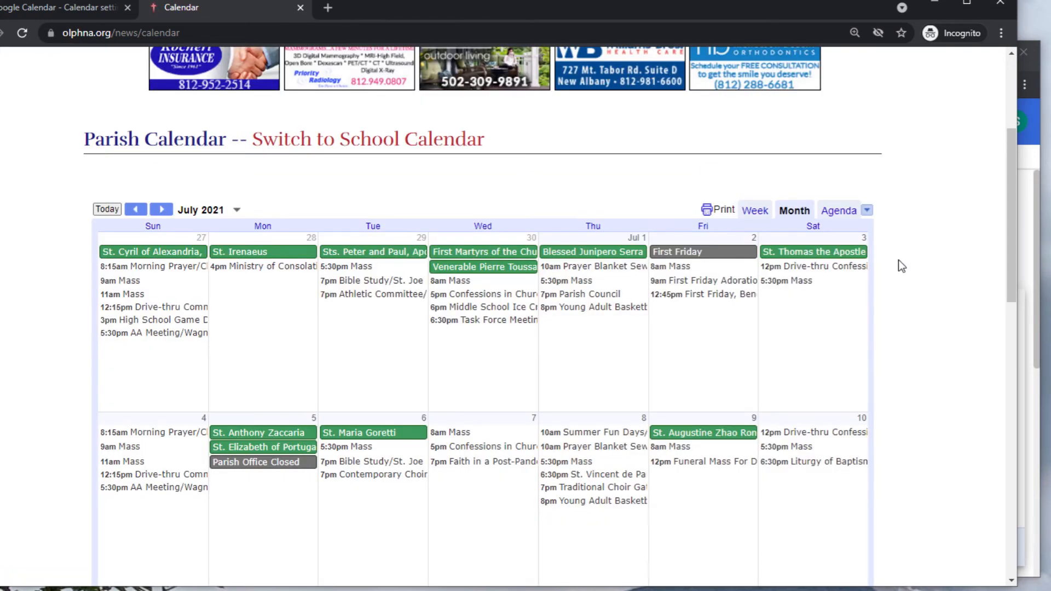
# View the calendar page's source and search it for 'cgoogle.com'.
pyautogui.hotkey('ctrl', 'u')
pyautogui.hotkey('ctrl', 'f')
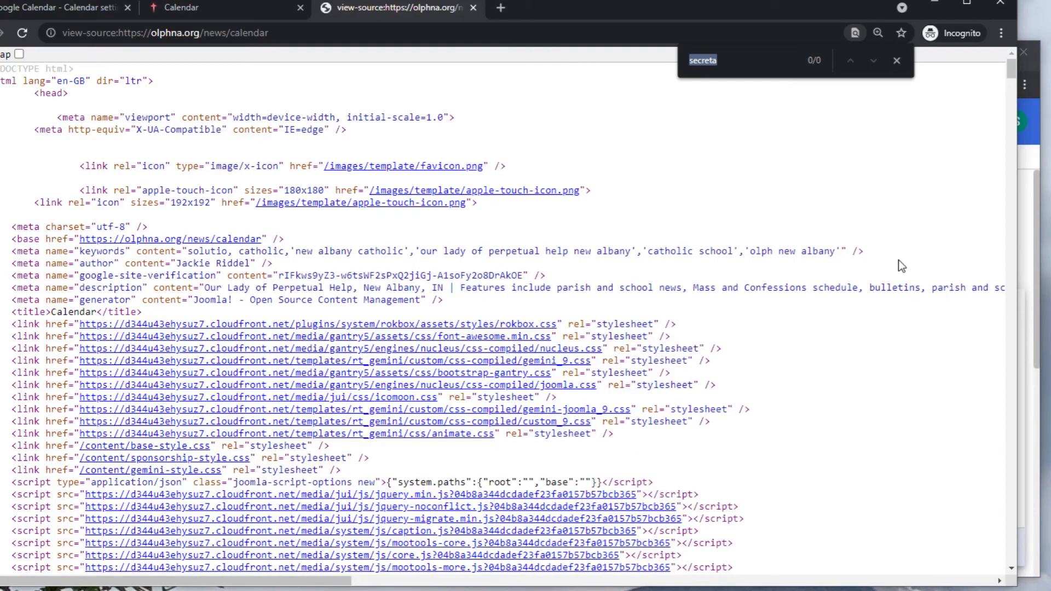
pyautogui.write('c')
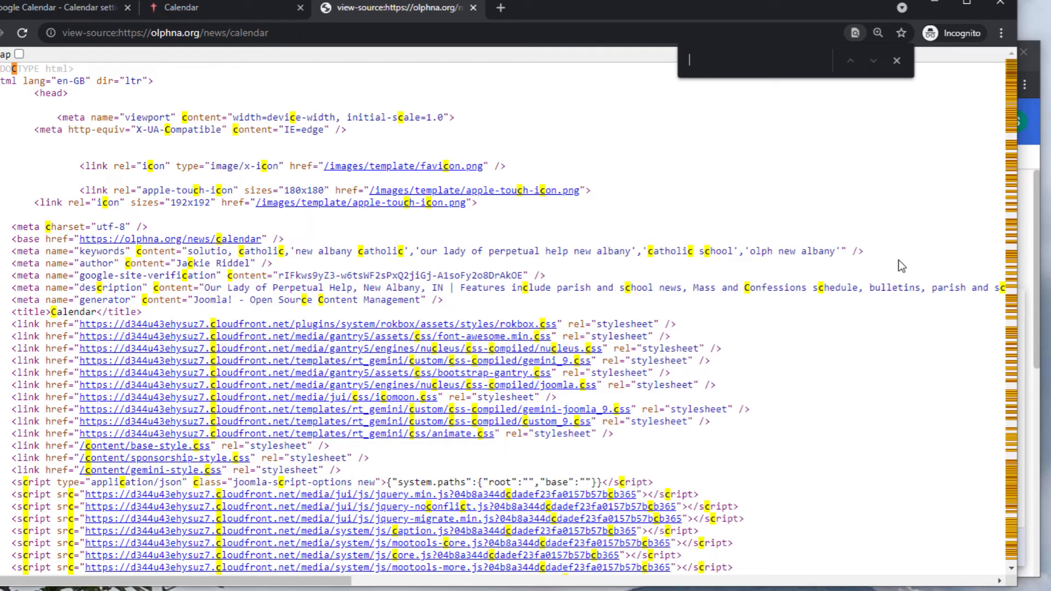
pyautogui.write('google.com')
# Open the site's embedded July 2021 calendar and select its calendar IDs in the address bar.
pyautogui.click(640, 315)
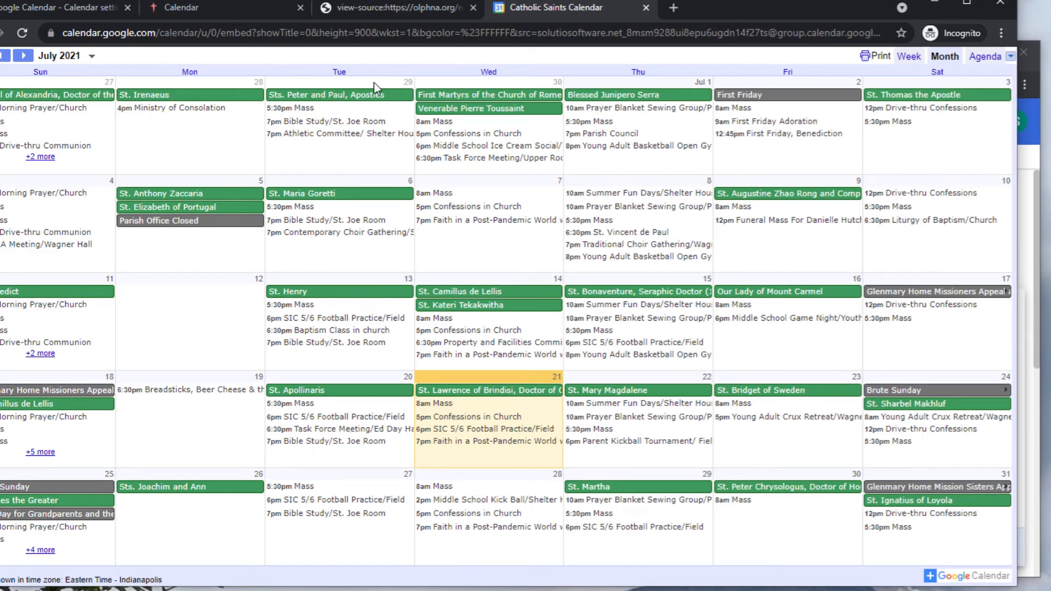
pyautogui.click(651, 33)
pyautogui.moveTo(547, 33); pyautogui.dragTo(915, 21)
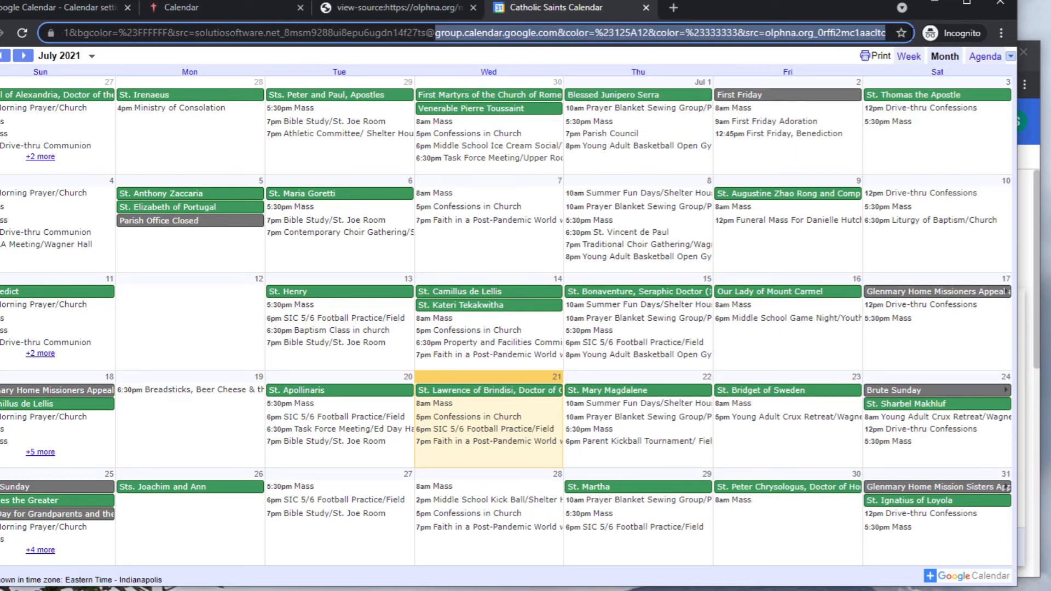
pyautogui.click(291, 32)
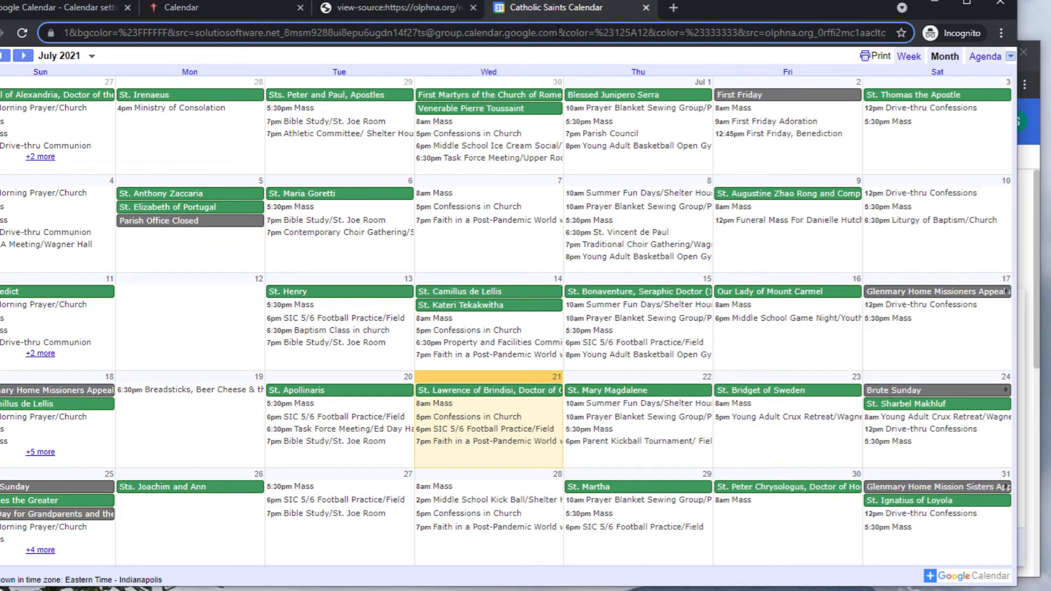
pyautogui.moveTo(558, 31); pyautogui.dragTo(286, 21)
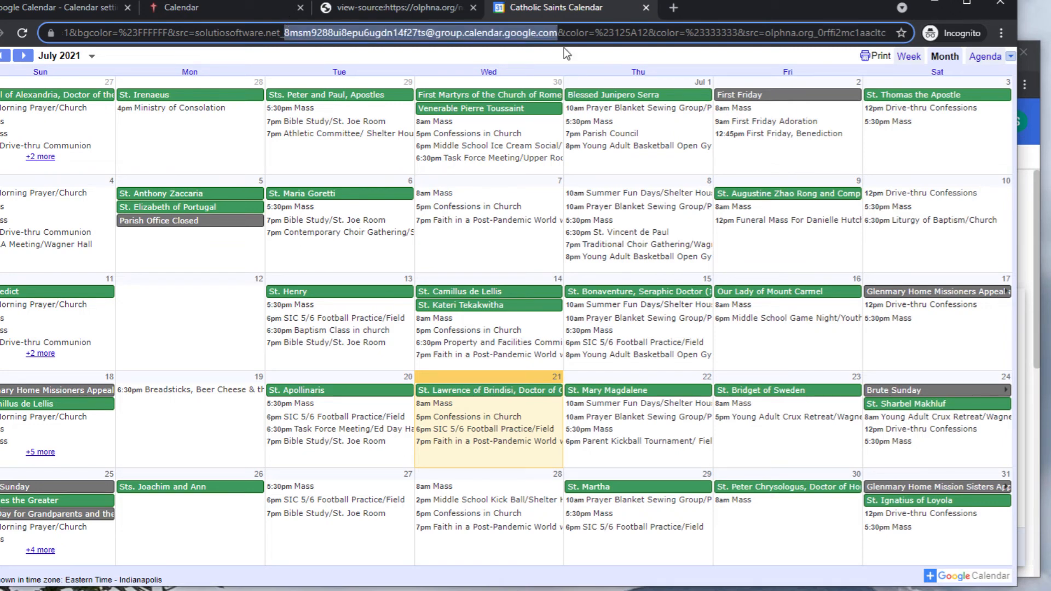
pyautogui.moveTo(825, 33); pyautogui.dragTo(744, 32)
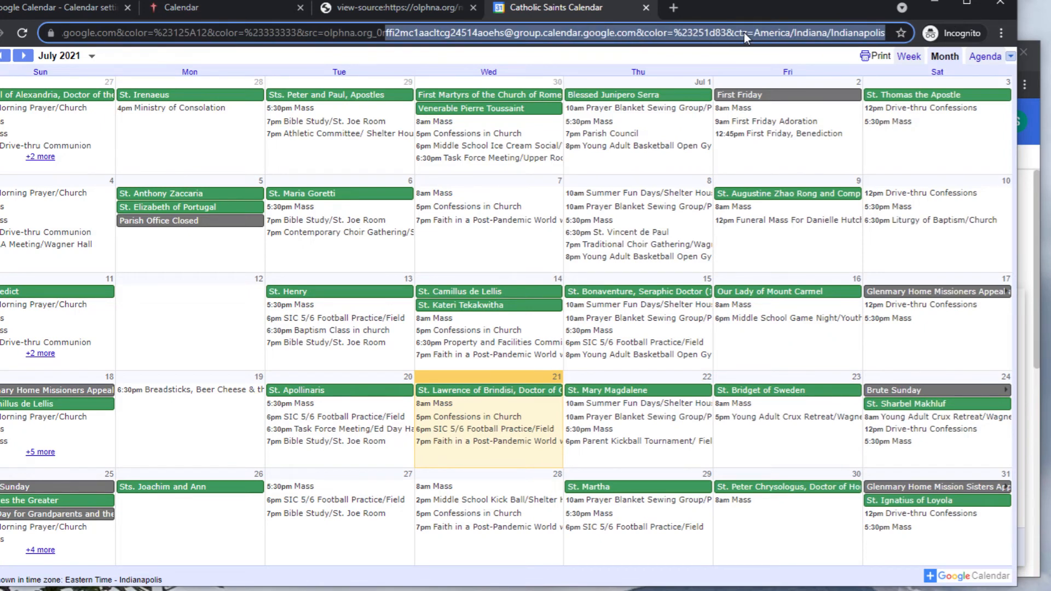
# Scroll through the page source again, then return to the Google Calendar settings tab.
pyautogui.click(399, 8)
pyautogui.moveTo(313, 581); pyautogui.dragTo(602, 561)
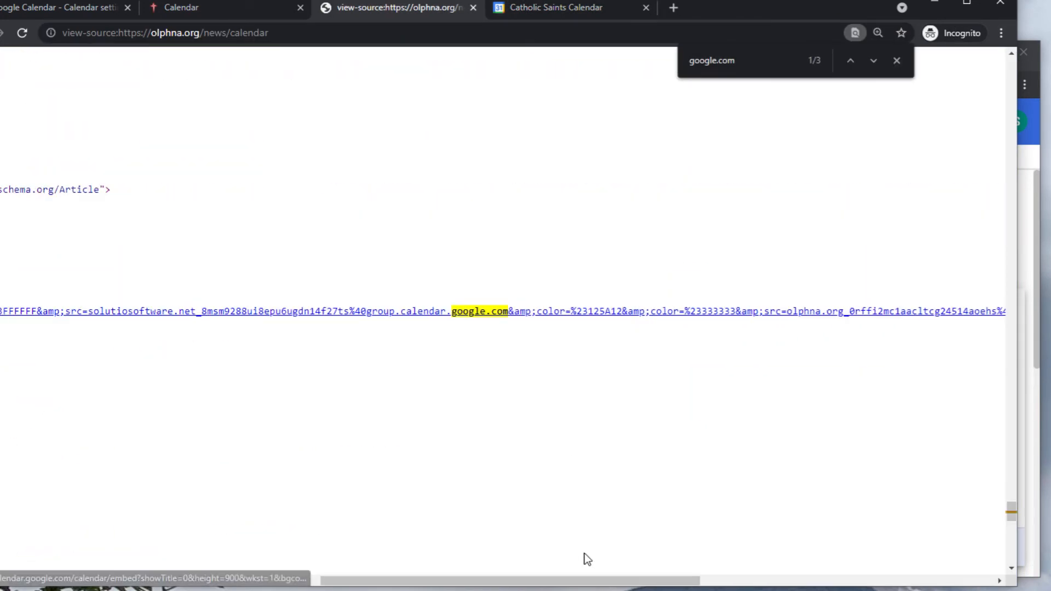
pyautogui.moveTo(593, 581); pyautogui.dragTo(382, 296)
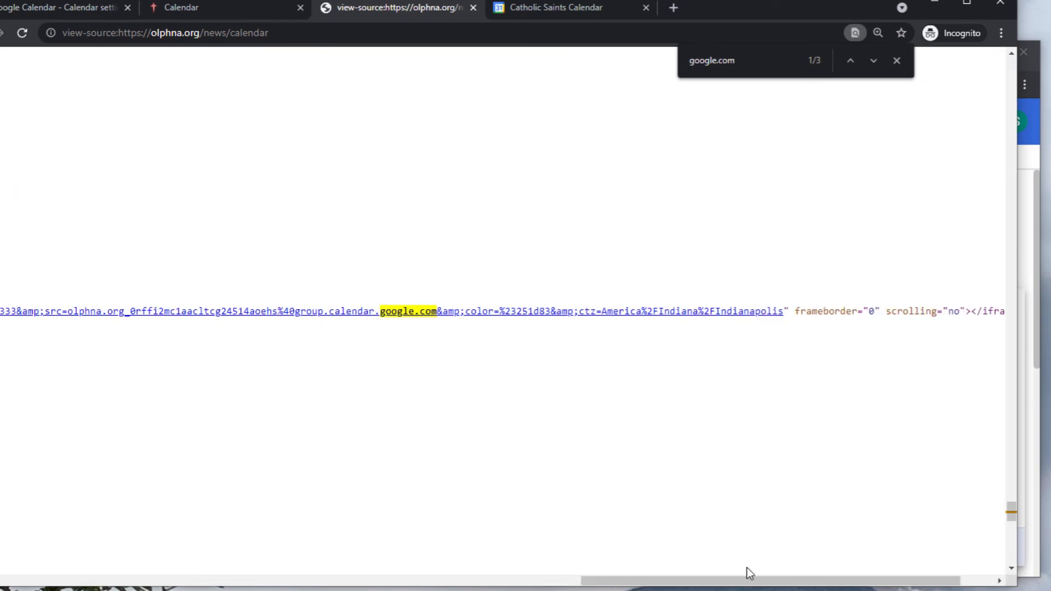
pyautogui.click(215, 12)
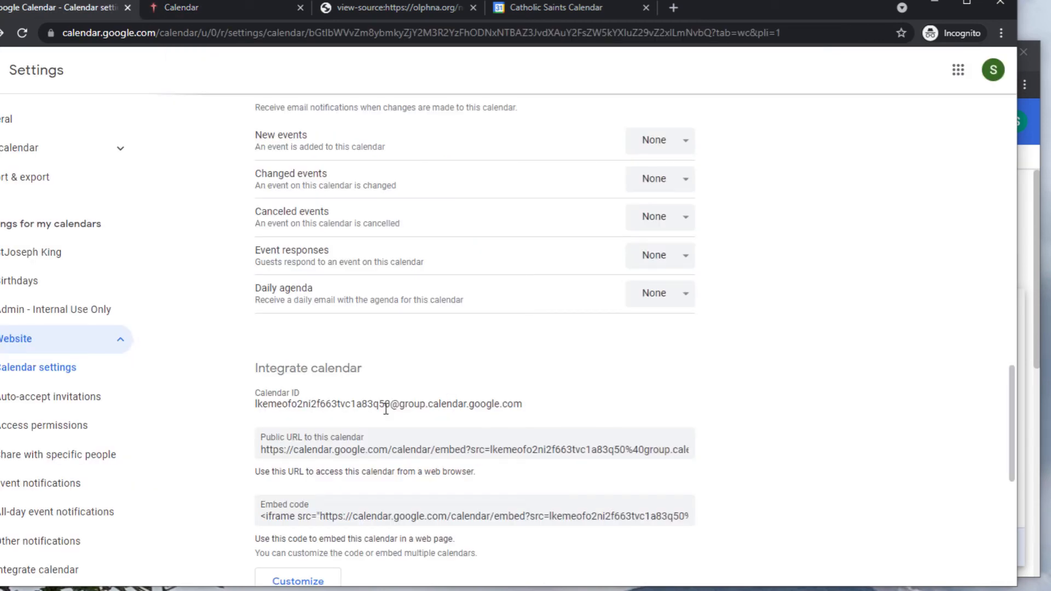
# Select the Website calendar's Calendar ID on its settings page.
pyautogui.moveTo(522, 407); pyautogui.dragTo(255, 405)
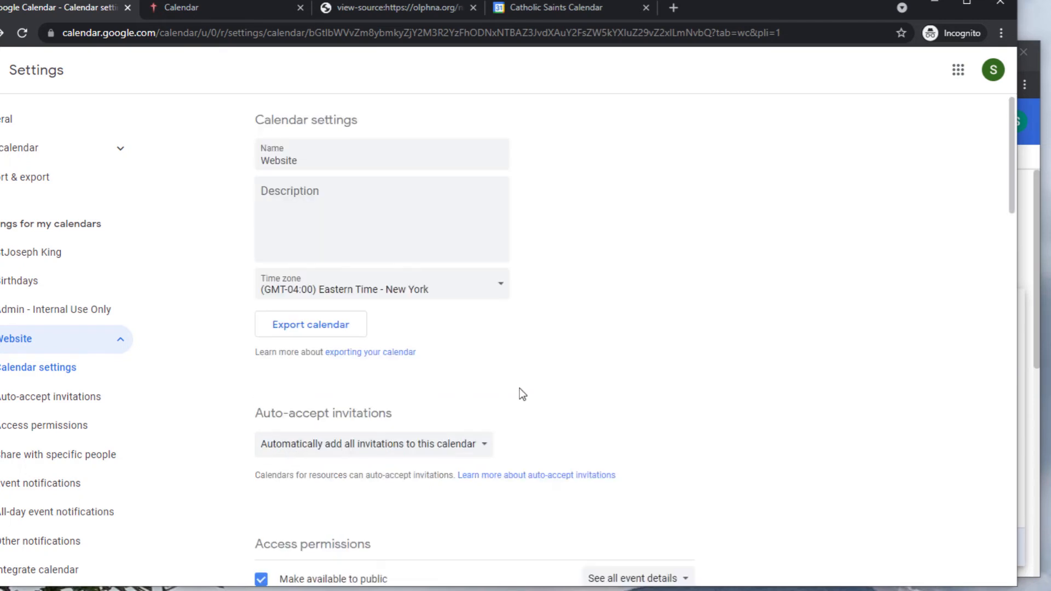
pyautogui.scroll(-20, 520, 389)
pyautogui.scroll(-2, 521, 394)
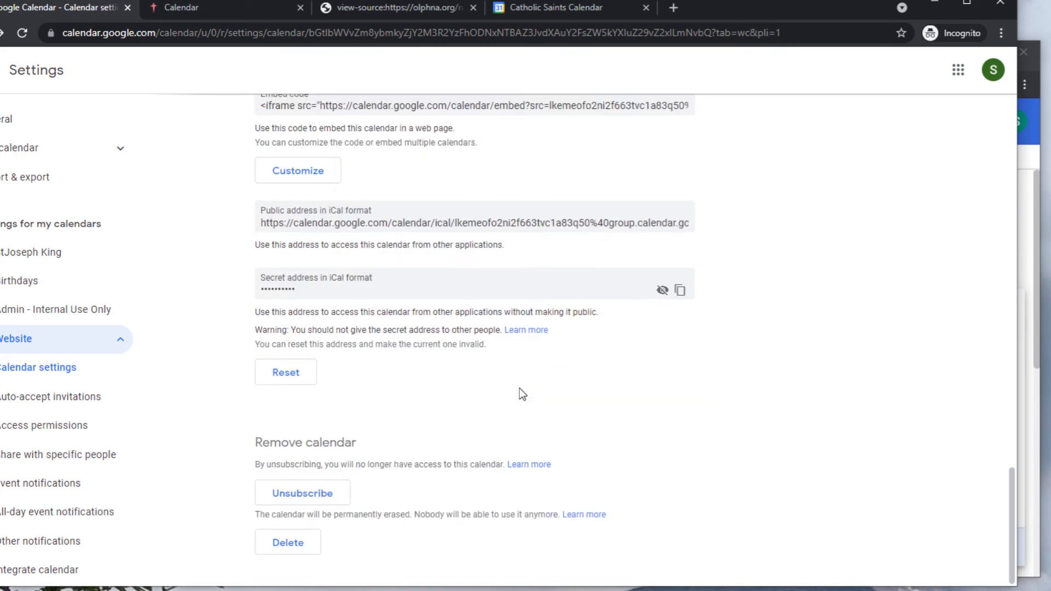
pyautogui.scroll(15, 521, 392)
pyautogui.scroll(-3, 19, 403)
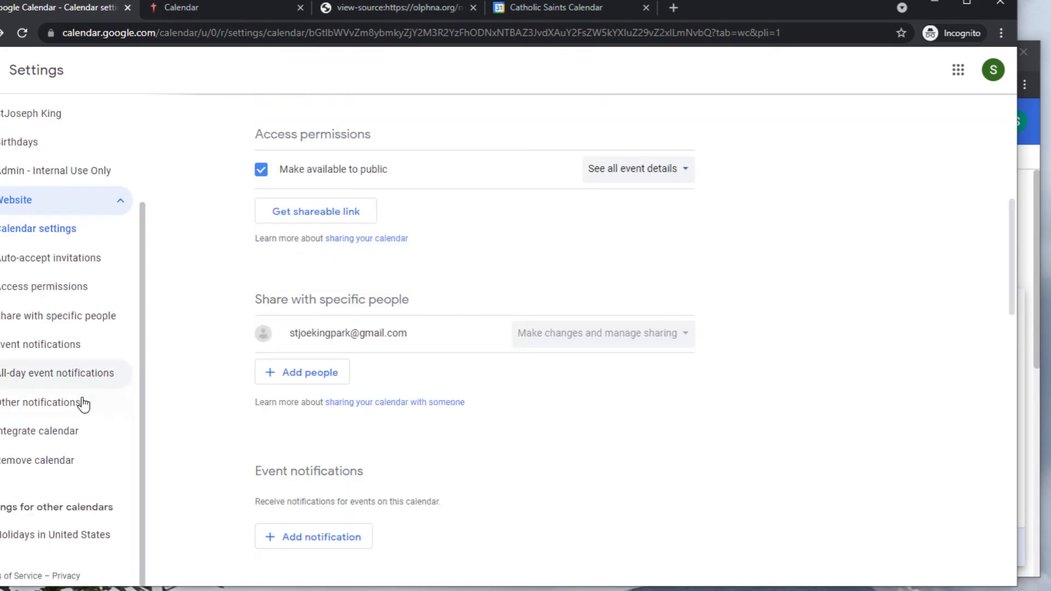
# Limit Holidays in United States to Public holidays only, then reopen the Website calendar's settings.
pyautogui.click(71, 554)
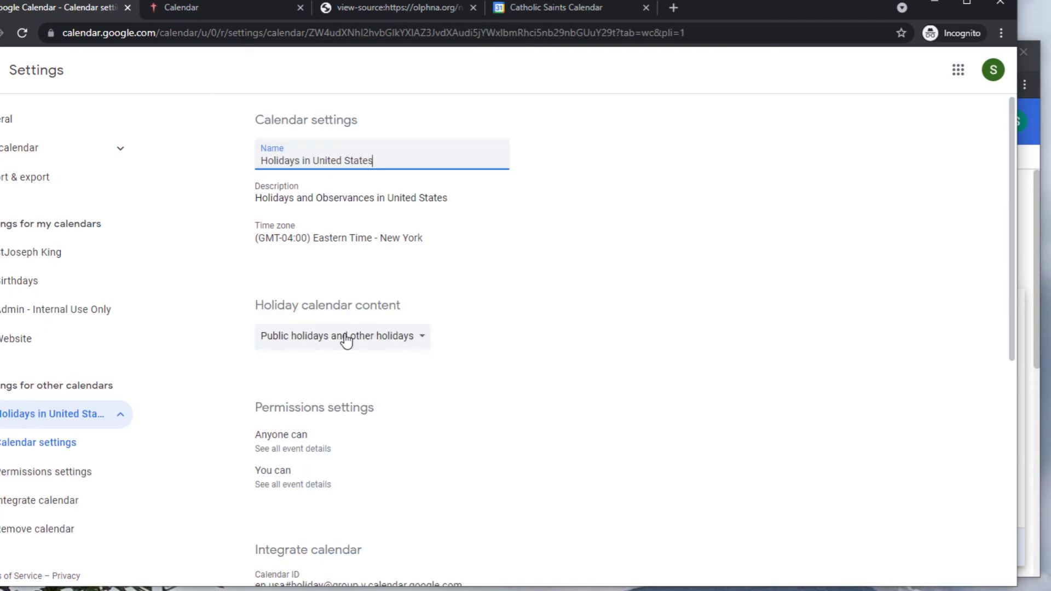
pyautogui.click(344, 344)
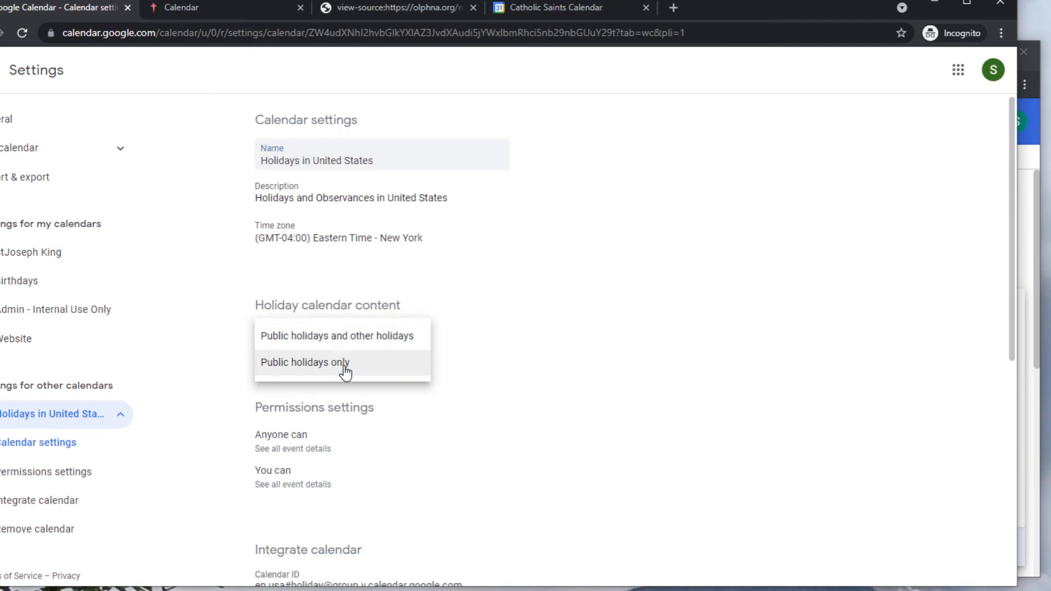
pyautogui.click(345, 365)
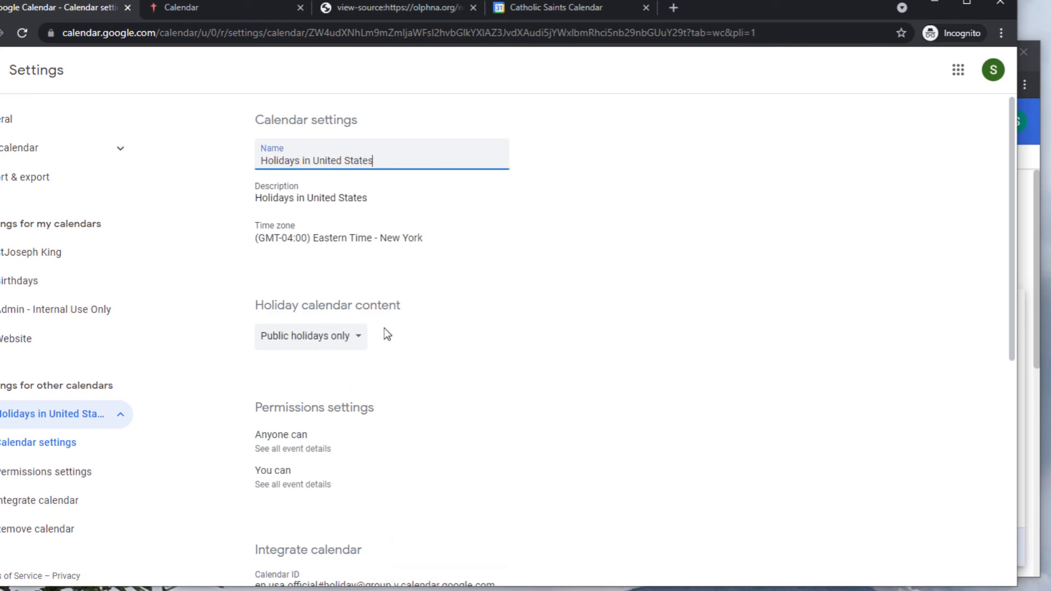
pyautogui.click(76, 341)
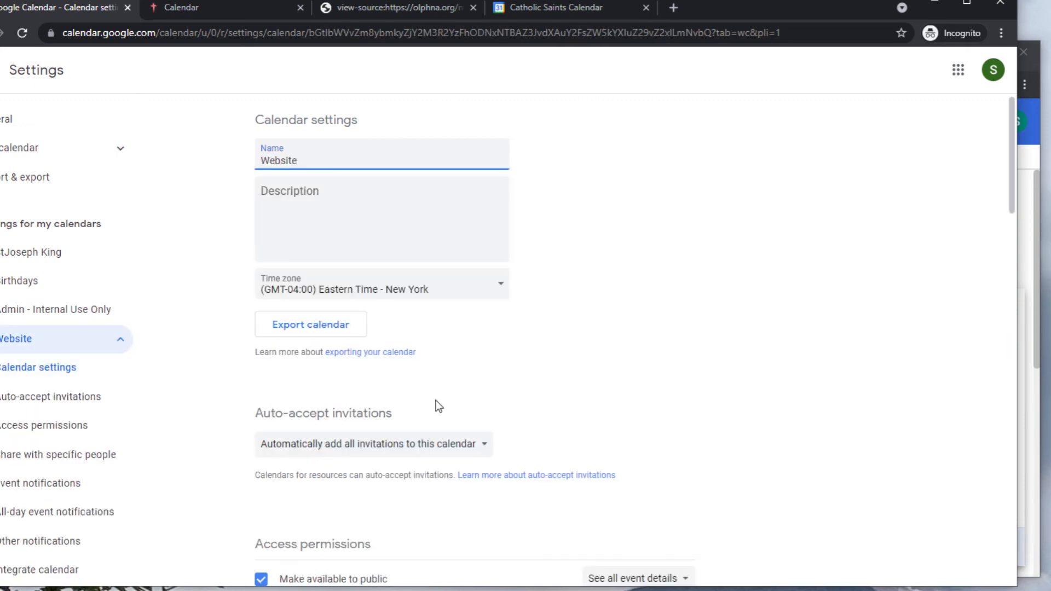
# Open the Website calendar's embed customization page and inspect the StJoseph King title and included calendars.
pyautogui.scroll(-15, 450, 434)
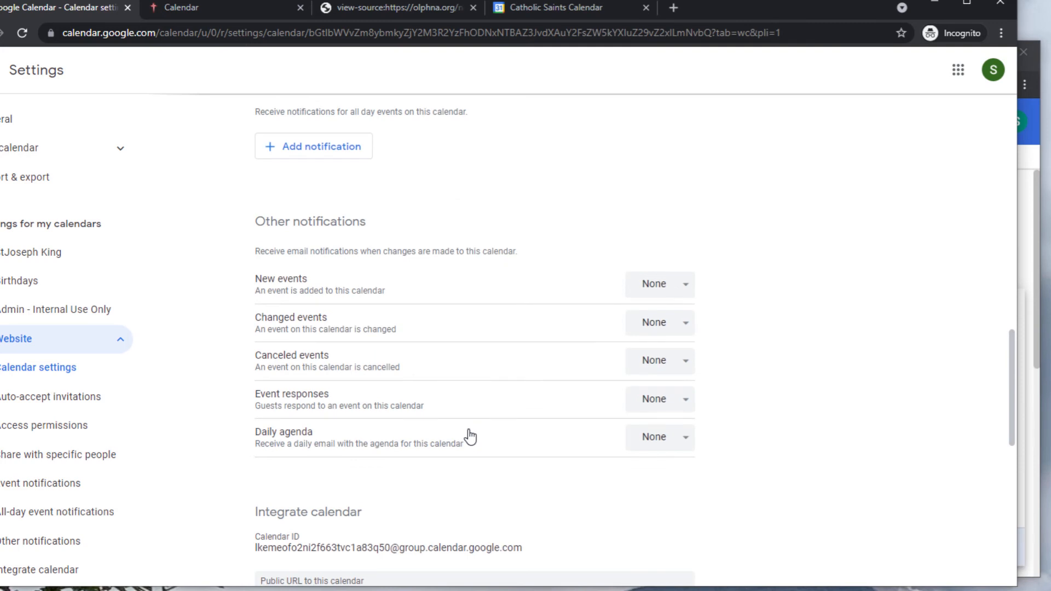
pyautogui.scroll(-7, 469, 434)
pyautogui.scroll(2, 300, 444)
pyautogui.click(300, 441)
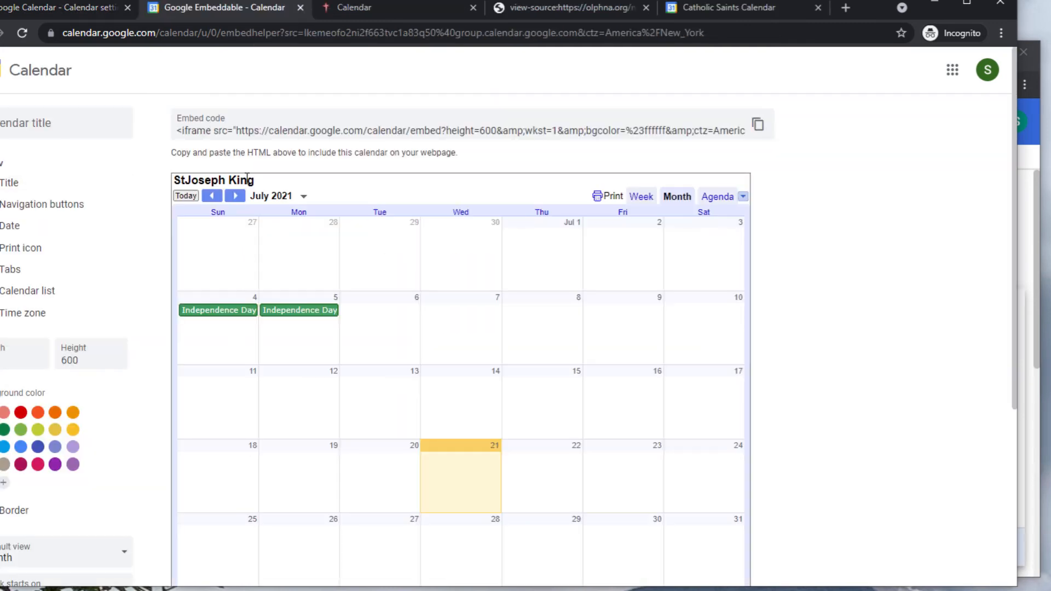
pyautogui.moveTo(260, 179); pyautogui.dragTo(174, 181)
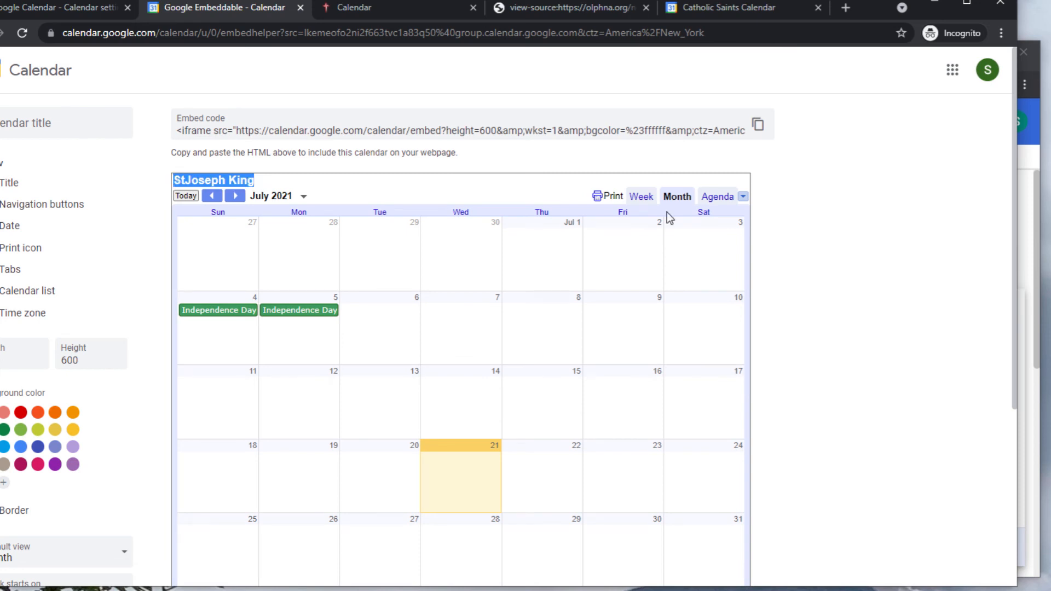
pyautogui.click(742, 197)
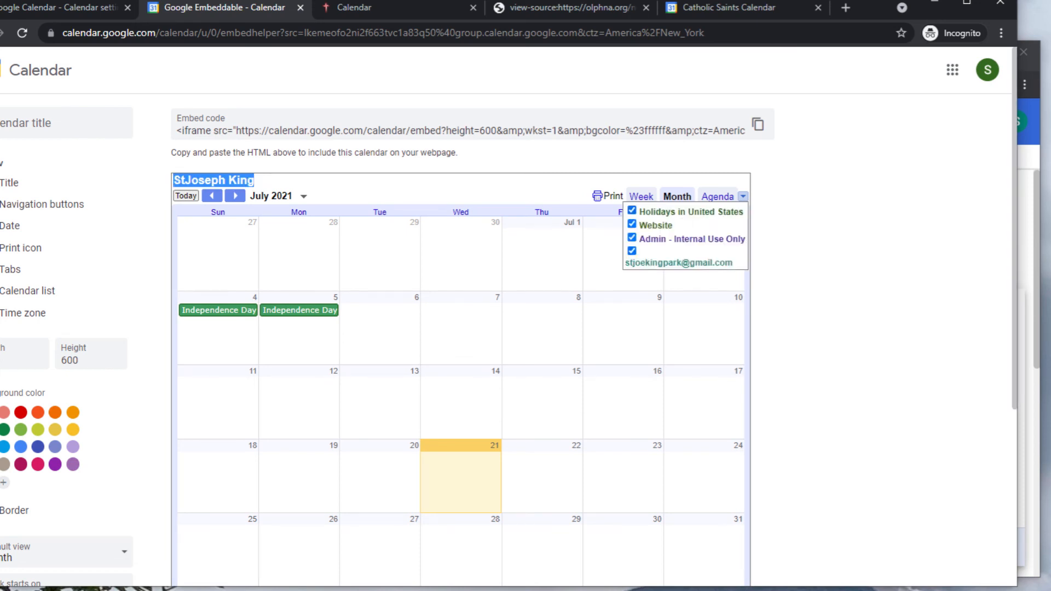
# Uncheck Title and Border in the embed, then compare with the olphna.org calendar tab.
pyautogui.click(1, 184)
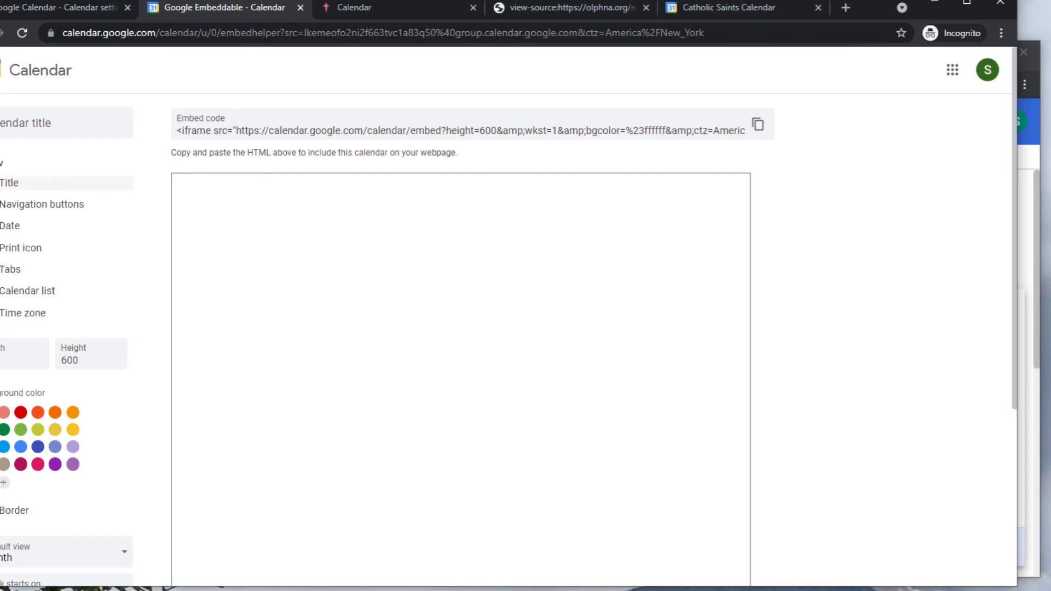
pyautogui.scroll(-5, 111, 254)
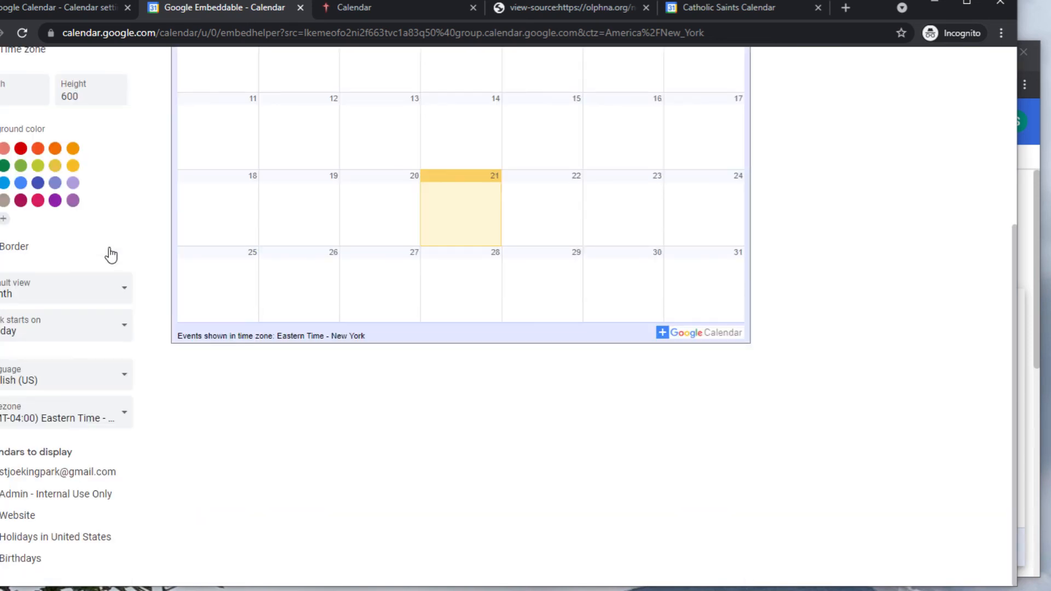
pyautogui.click(22, 248)
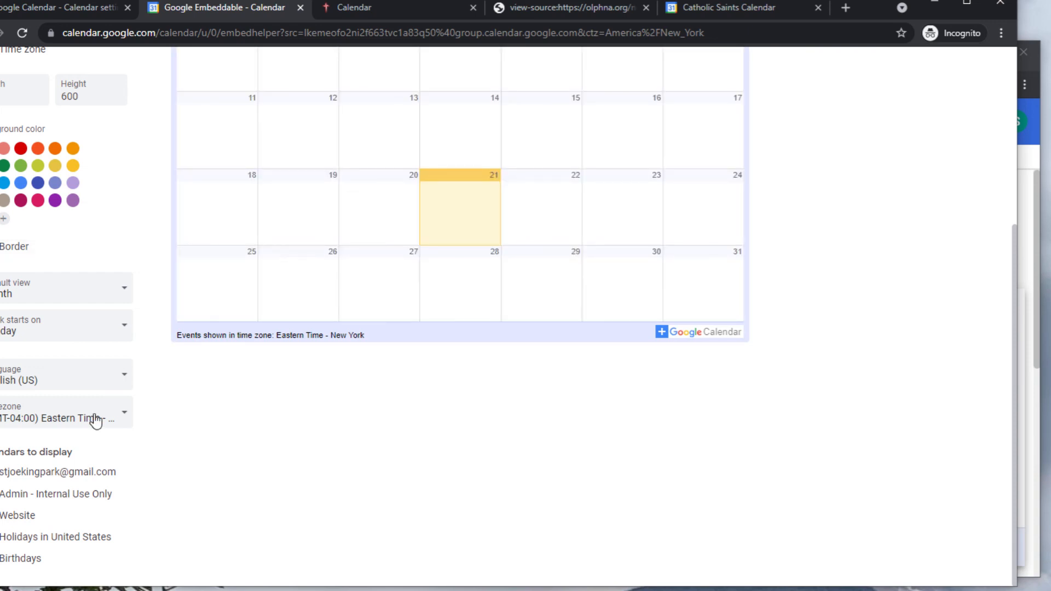
pyautogui.hotkey('ctrl', 'Tab')
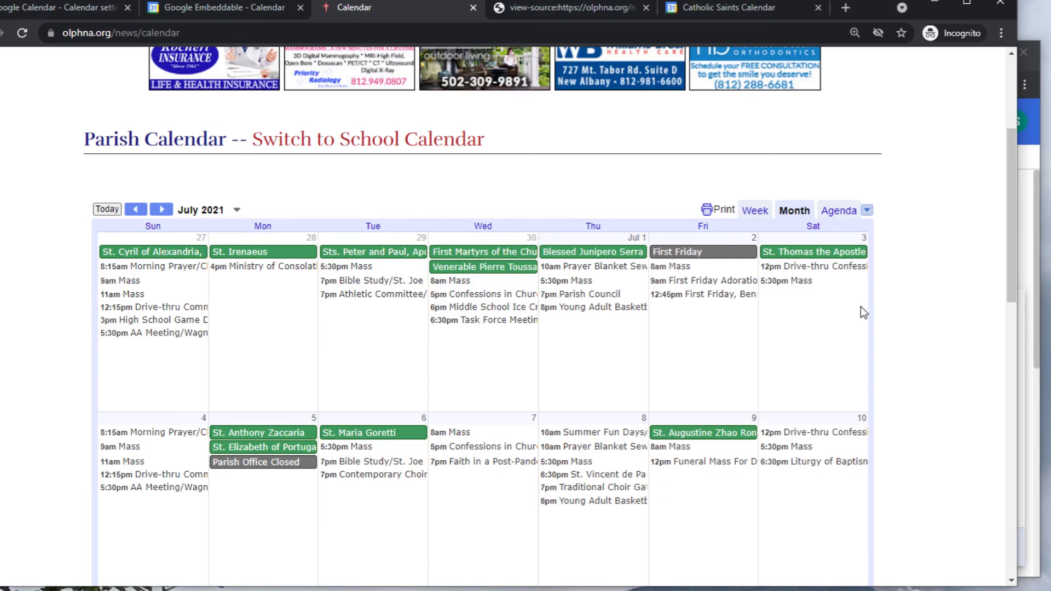
# Check the parish site's included calendars, then exclude the personal gmail calendar from the embed.
pyautogui.click(866, 211)
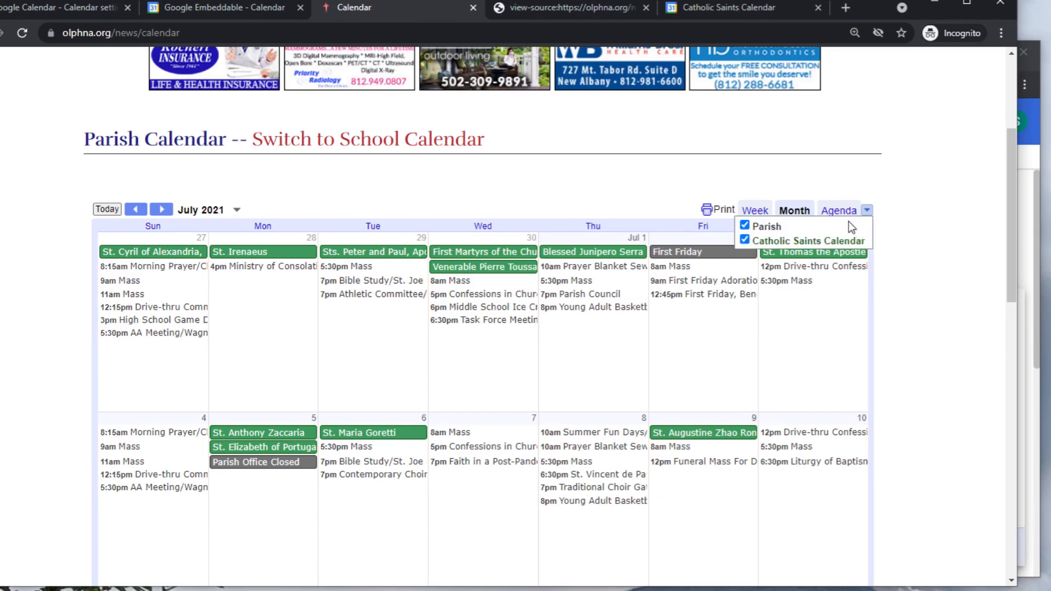
pyautogui.click(220, 14)
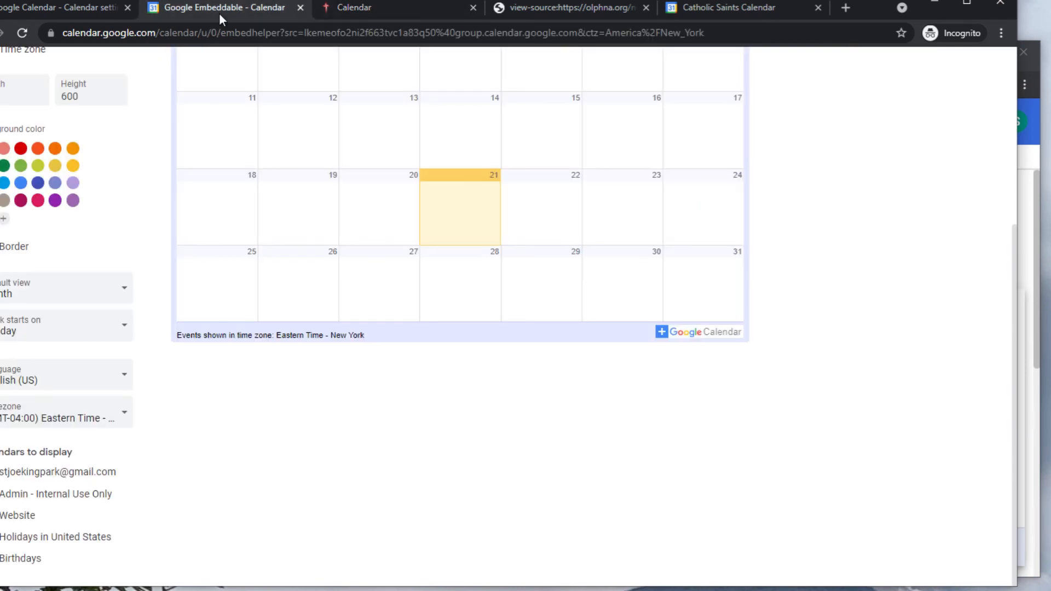
pyautogui.click(1, 472)
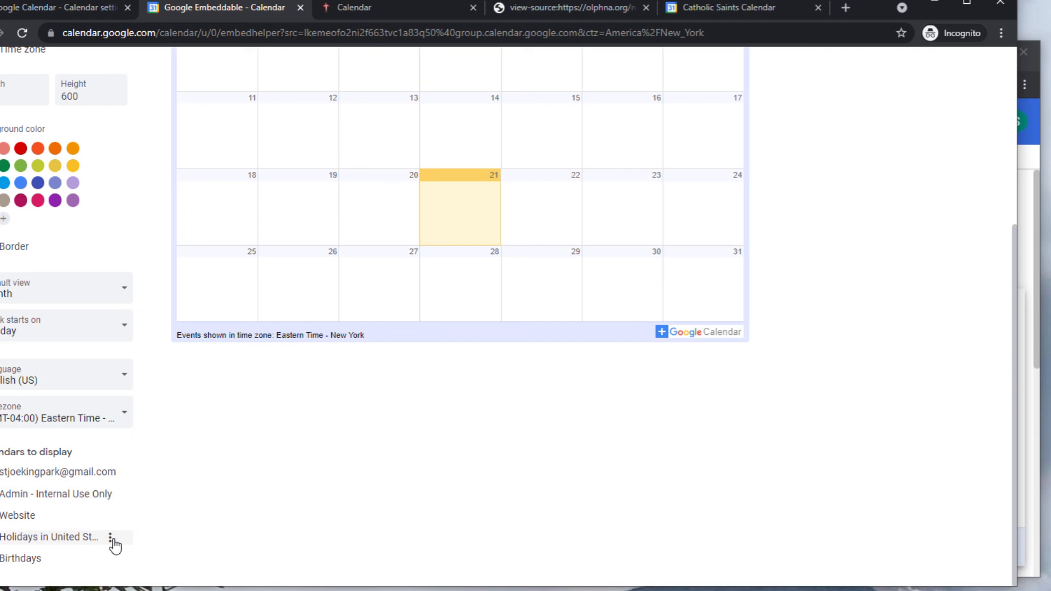
# Colour the Holidays calendar Banana and the Website calendar Blueberry in the embed.
pyautogui.click(112, 539)
pyautogui.click(131, 532)
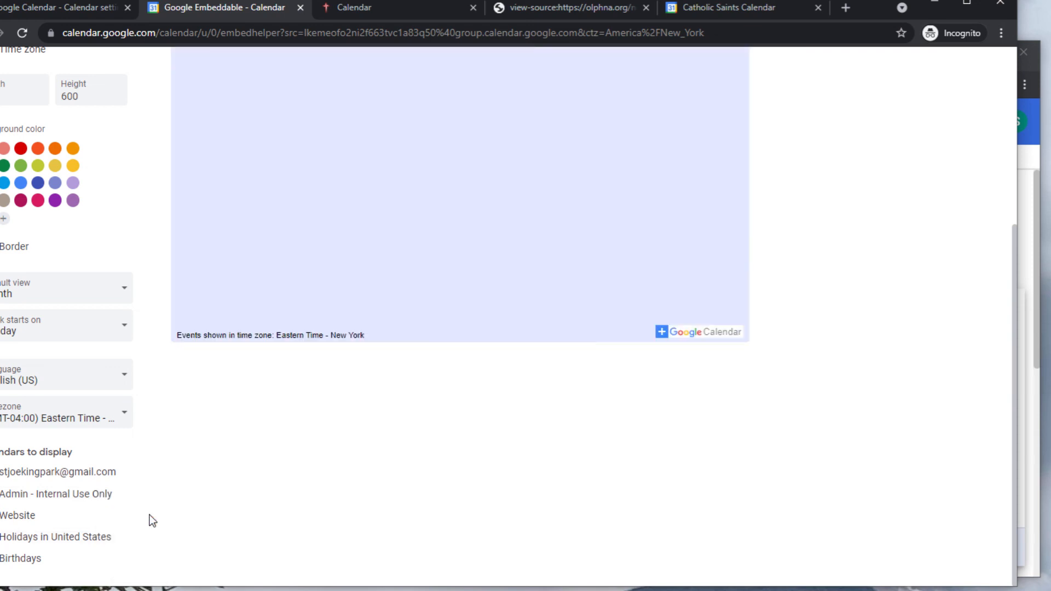
pyautogui.click(111, 540)
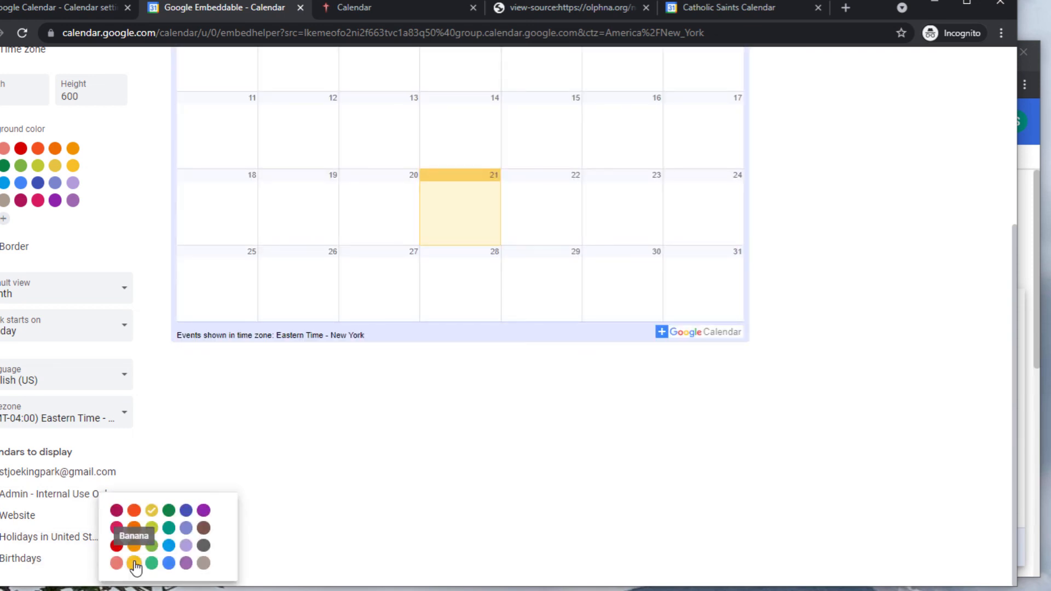
pyautogui.click(134, 564)
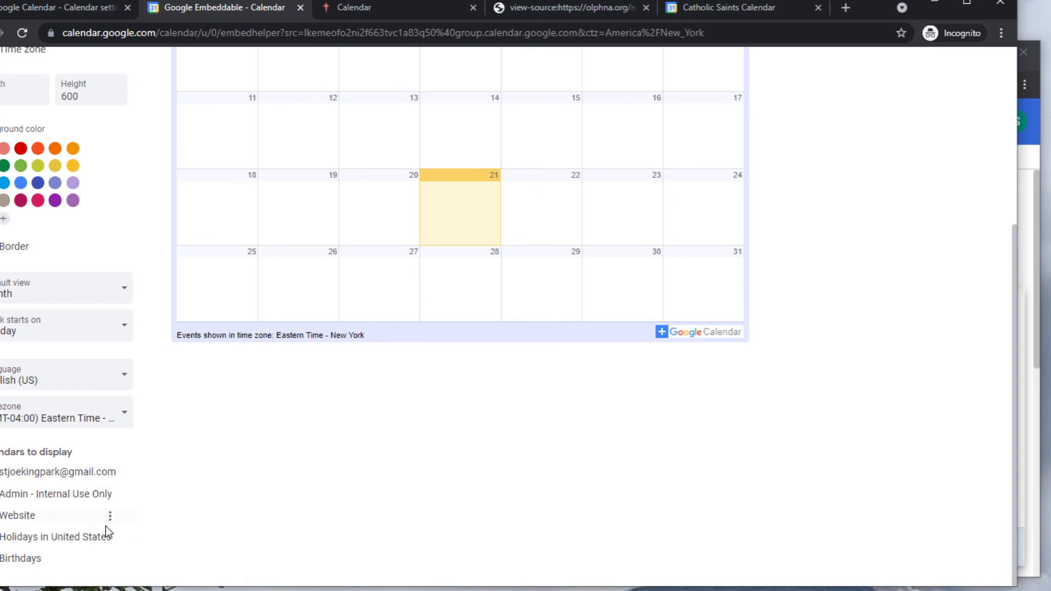
pyautogui.click(108, 522)
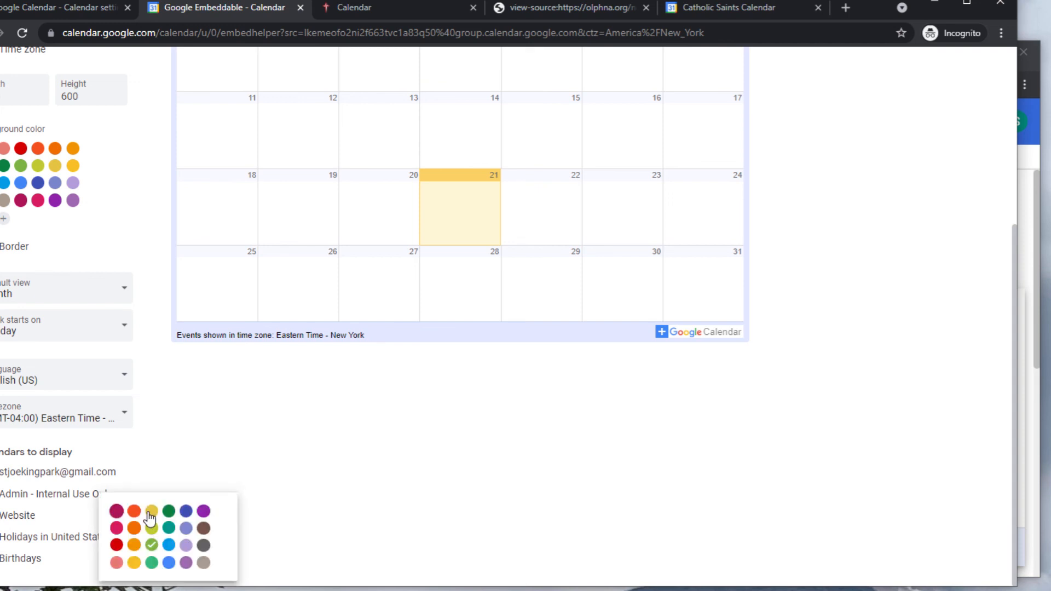
pyautogui.click(187, 515)
# Copy the customized embed code from the top of the page.
pyautogui.scroll(1, 753, 463)
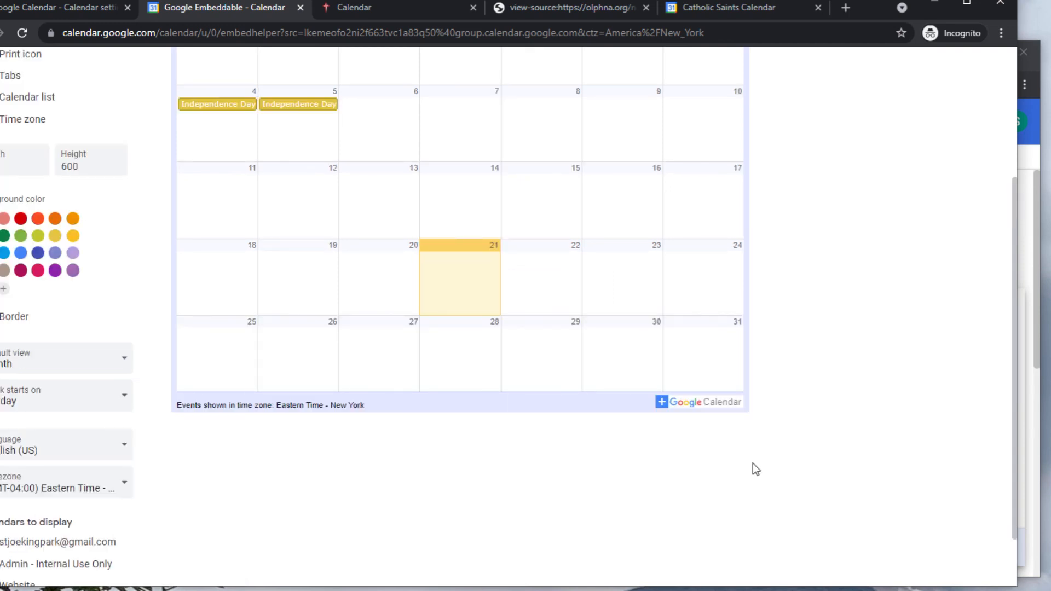
pyautogui.scroll(2, 781, 117)
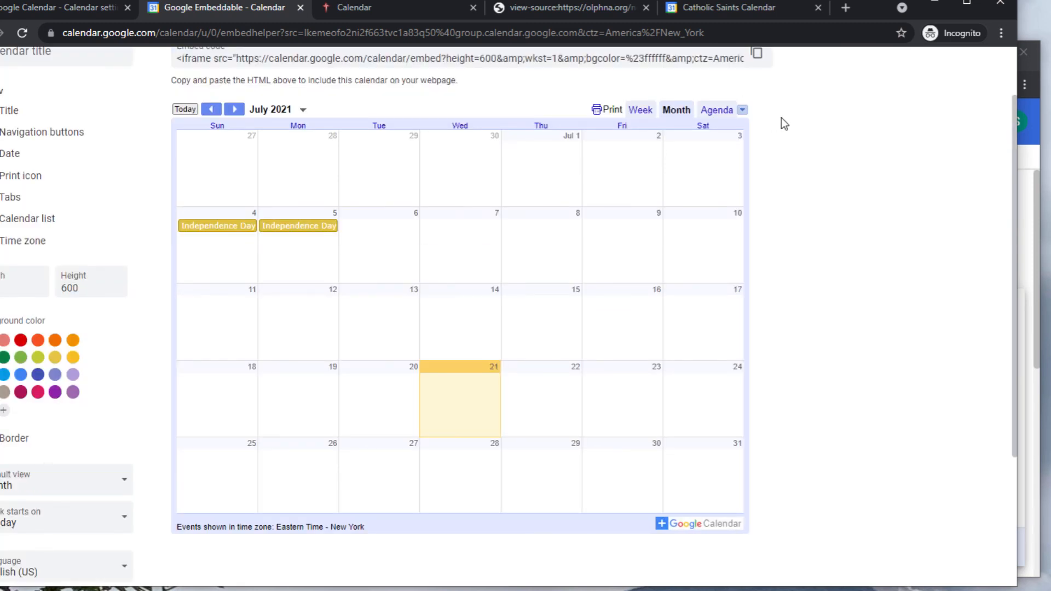
pyautogui.scroll(1, 781, 118)
pyautogui.click(756, 129)
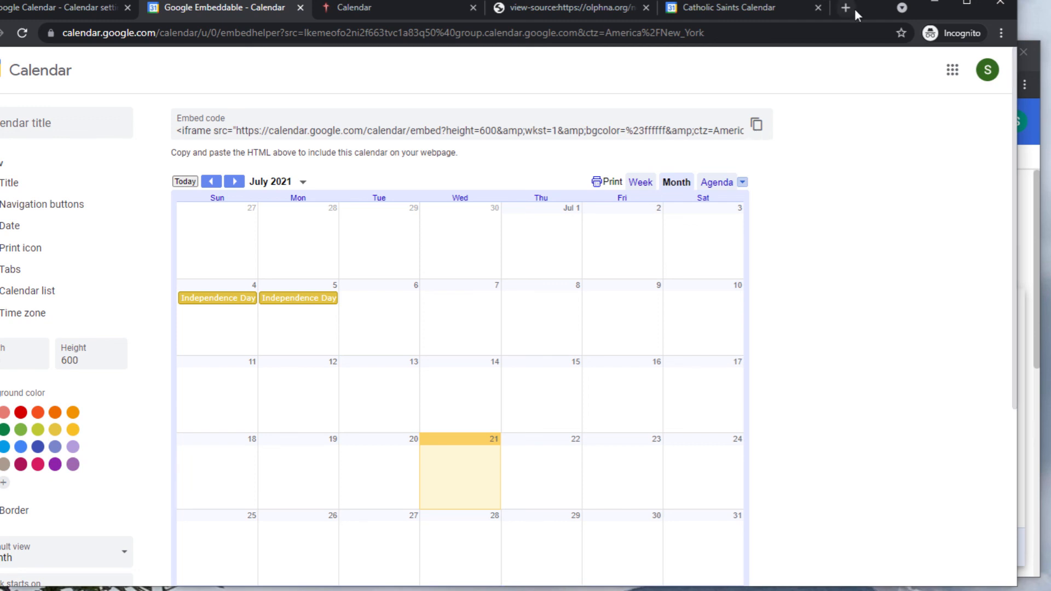
# Maximize the browser window, review the Website calendar colour, and copy the embed code again.
pyautogui.moveTo(890, 7); pyautogui.dragTo(946, 9)
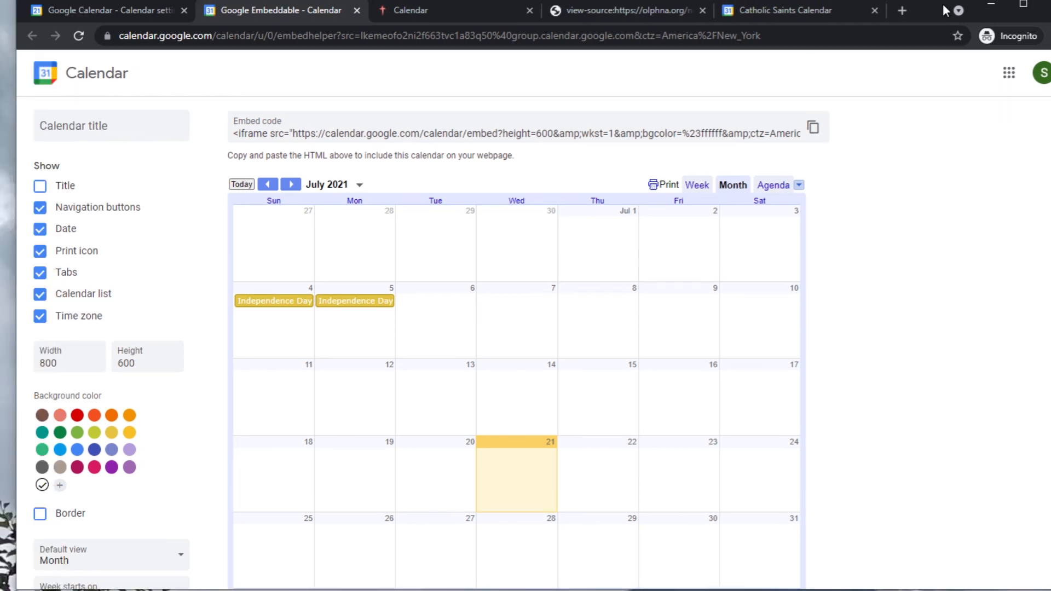
pyautogui.doubleClick(909, 13)
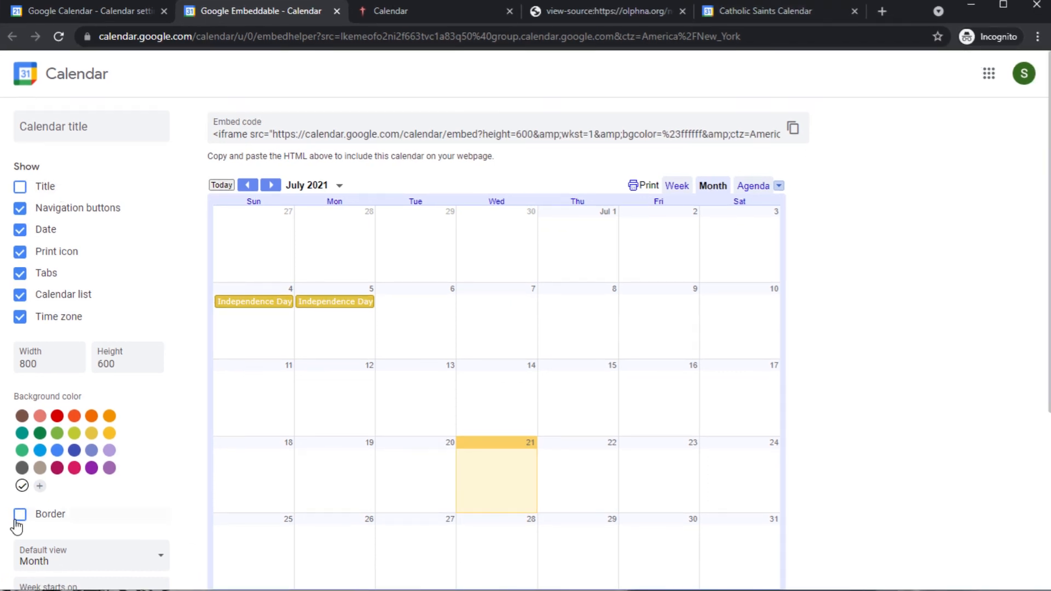
pyautogui.scroll(-5, 16, 526)
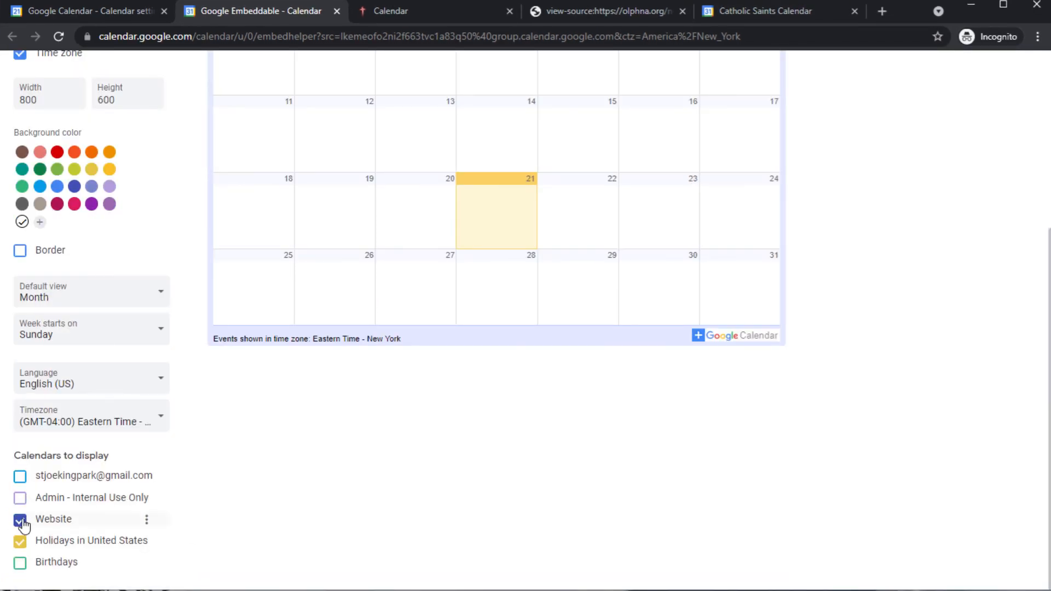
pyautogui.click(147, 522)
pyautogui.scroll(5, 815, 411)
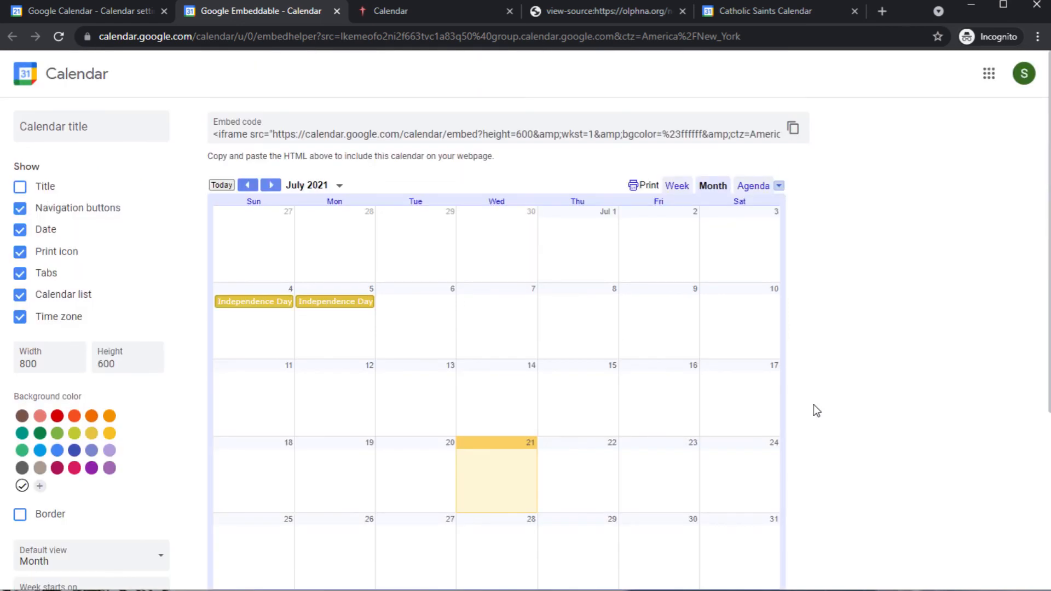
pyautogui.click(794, 129)
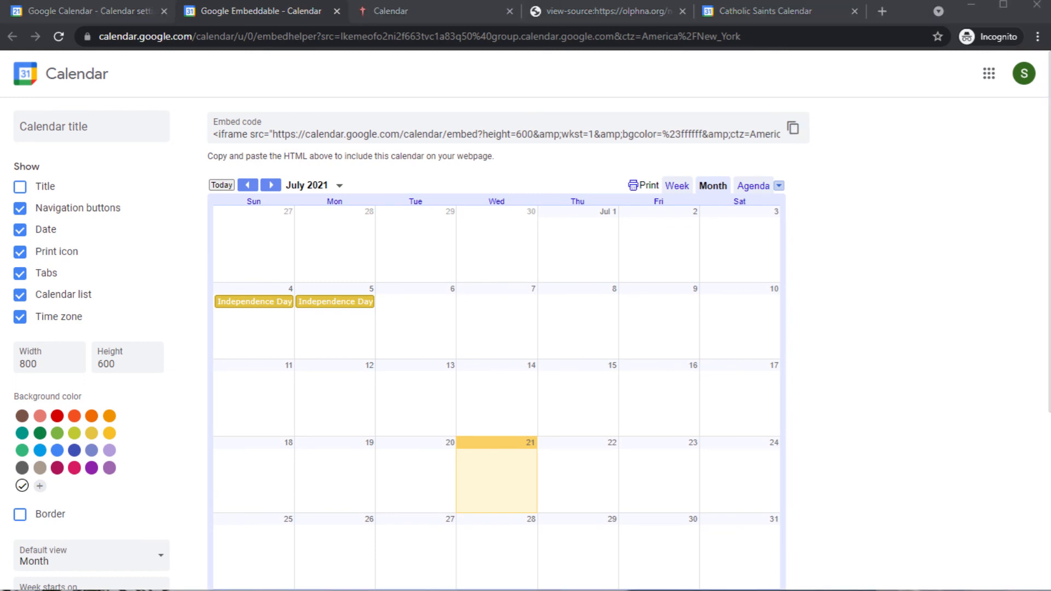
# Change the pasted iframe's width from 800 to 100% and height from 600 to 800.
pyautogui.moveTo(1050, 129); pyautogui.dragTo(639, 140)
pyautogui.moveTo(670, 206); pyautogui.dragTo(741, 203)
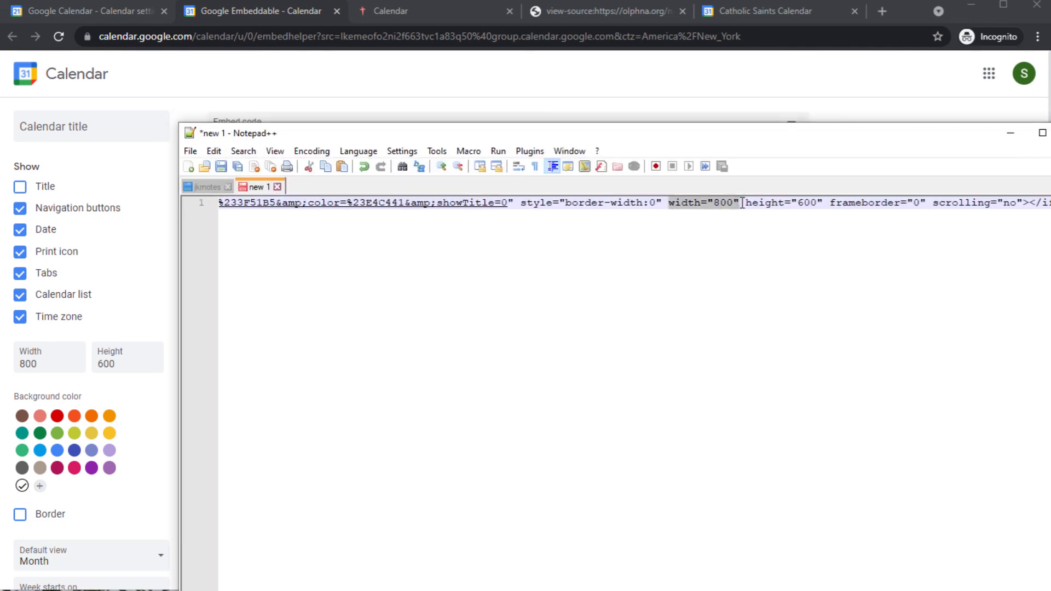
pyautogui.doubleClick(722, 204)
pyautogui.write('100%')
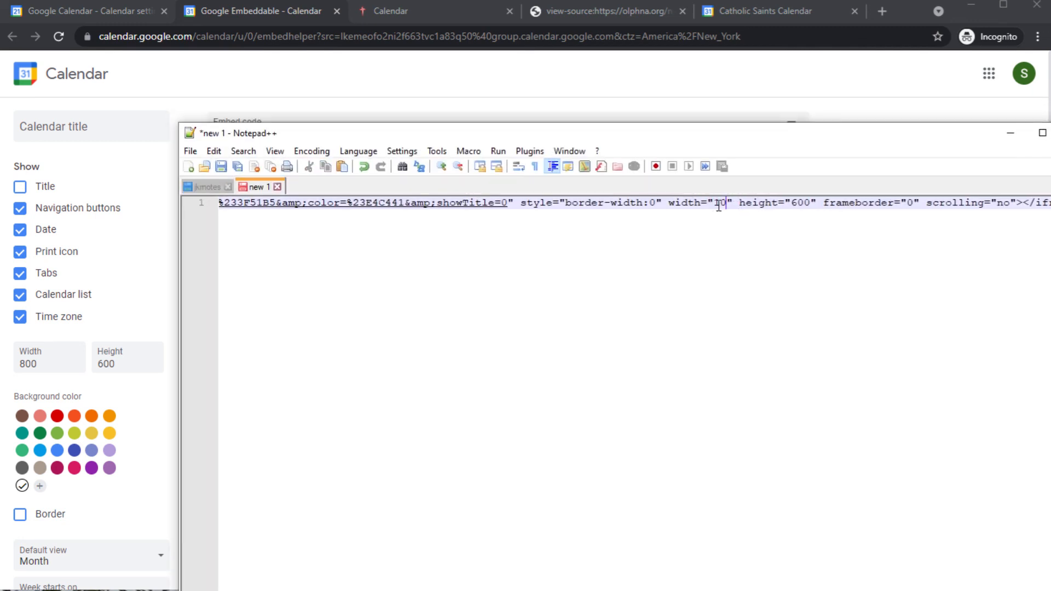
pyautogui.hotkey('ctrl', 'Right')
pyautogui.hotkey('ctrl', 'Right')
pyautogui.hotkey('ctrl', 'Right')
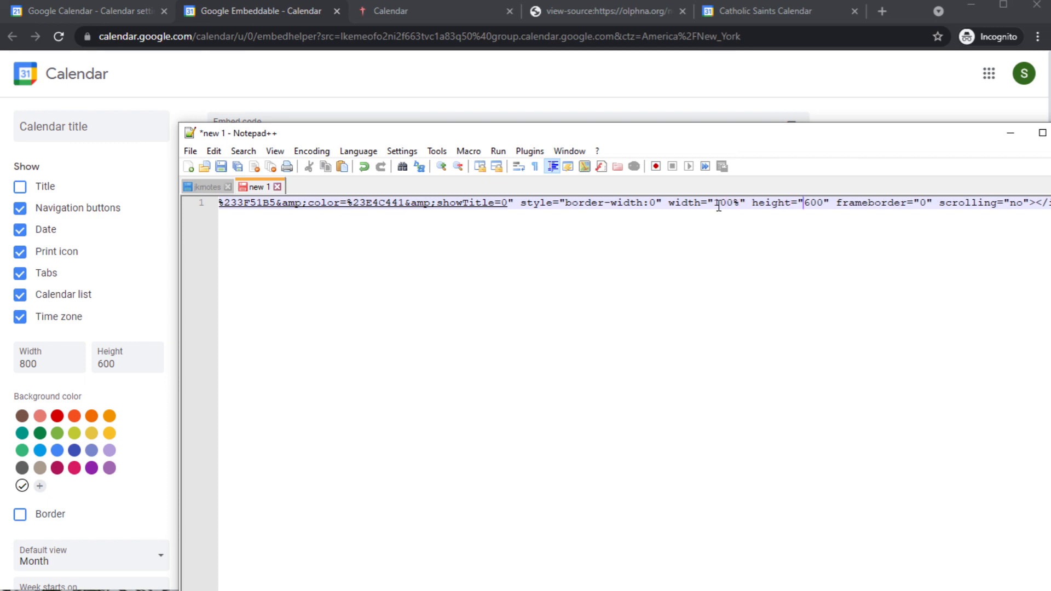
pyautogui.press('Delete')
pyautogui.write('8')
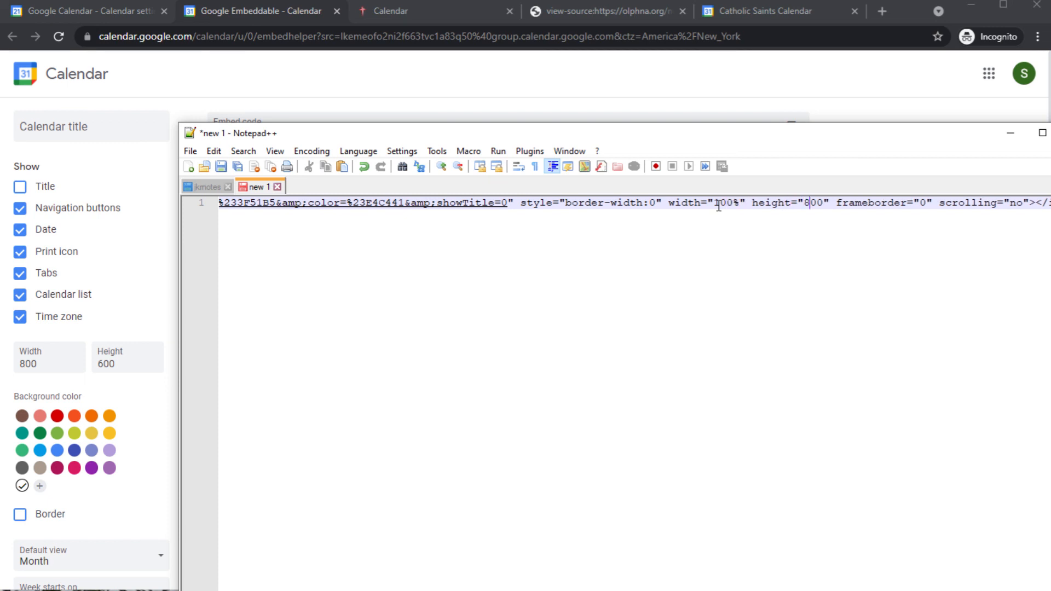